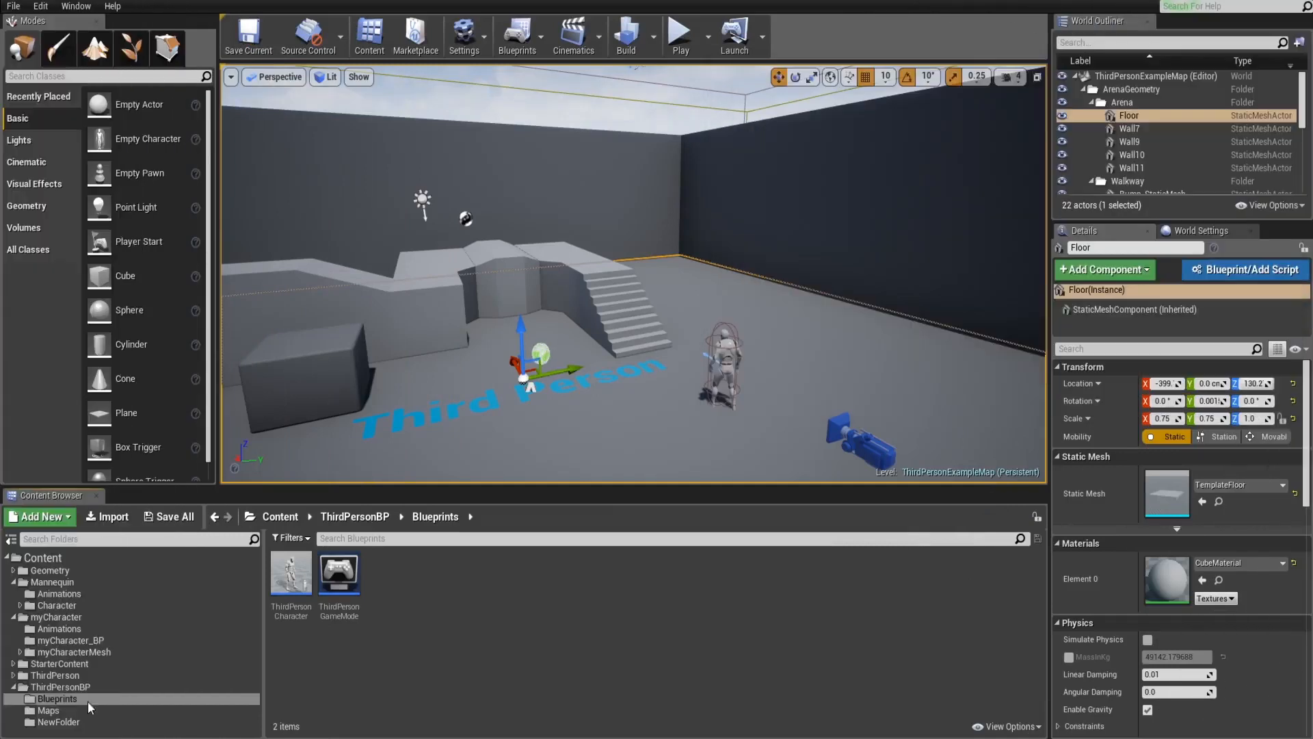
Step: Open the ThirdPersonGameMode blueprint from the ThirdPersonBP Blueprints folder and examine its default classes, including the Default Pawn Class
{"action": "left_click", "coordinate": [50, 687]}
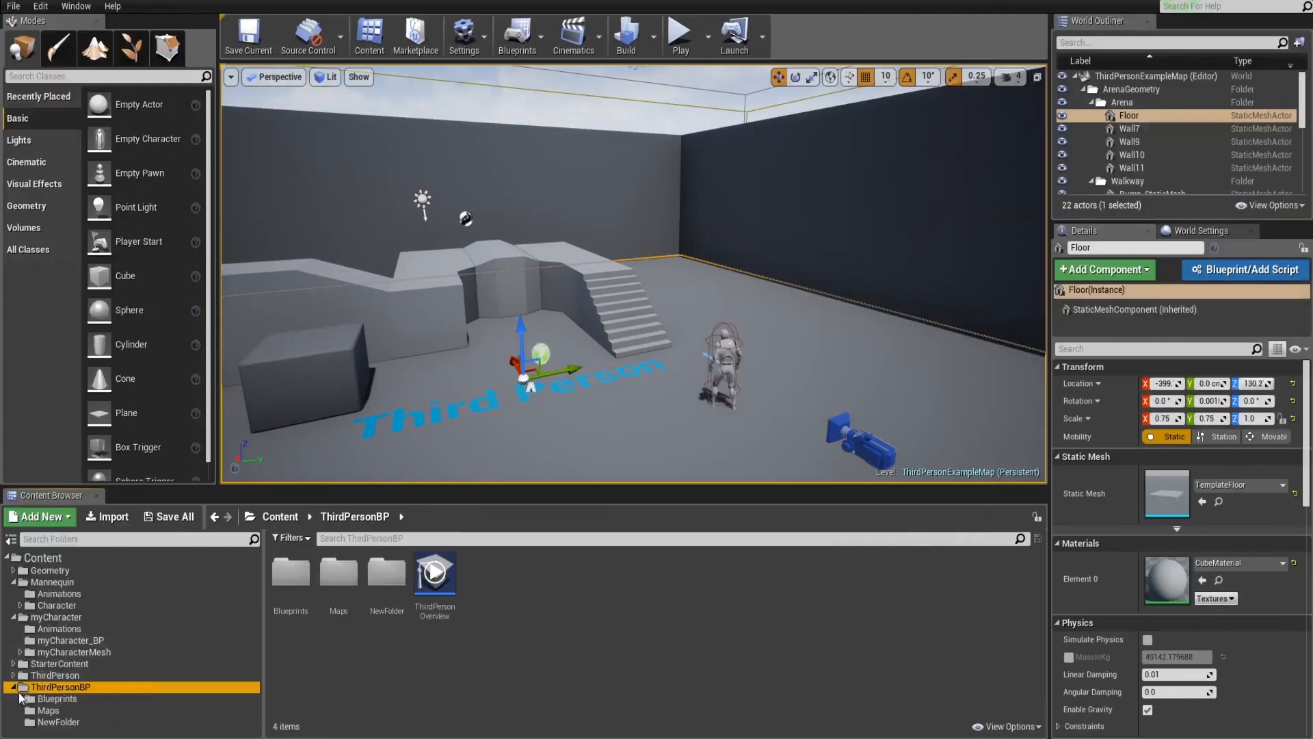
{"action": "left_click", "coordinate": [57, 698]}
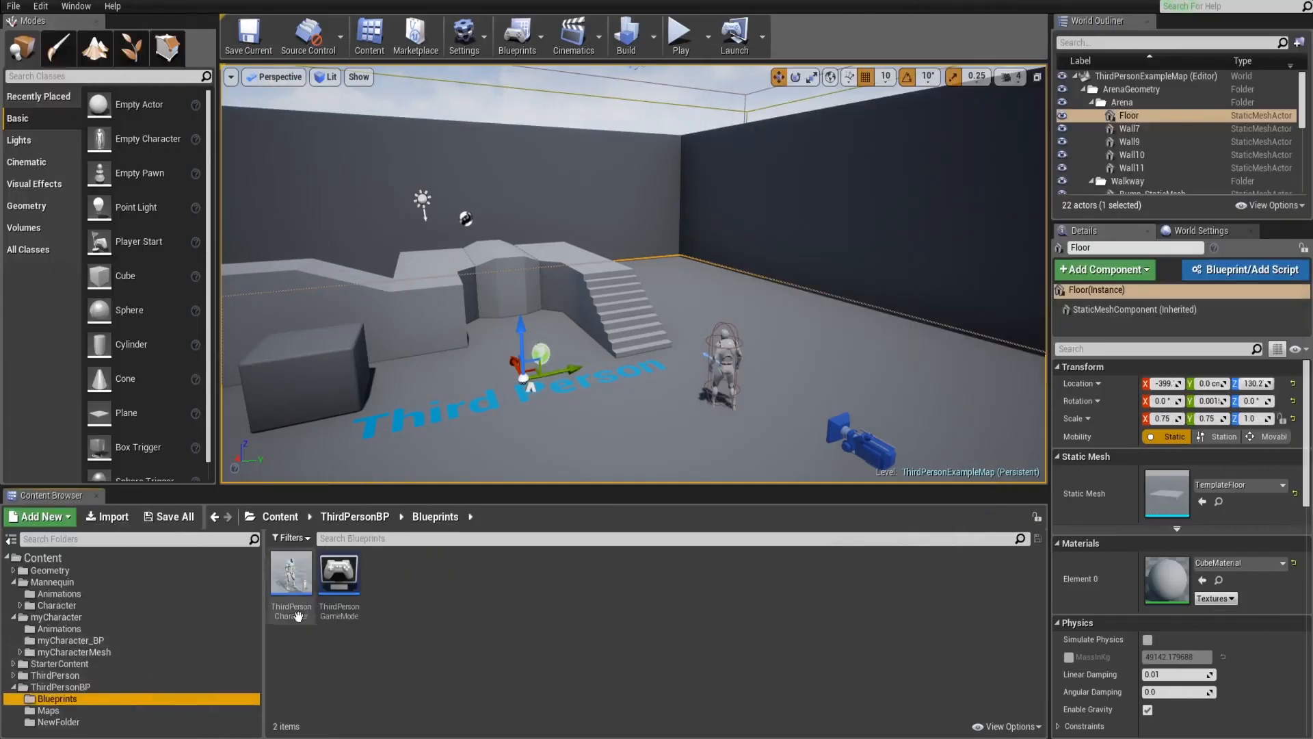
{"action": "left_click", "coordinate": [336, 588]}
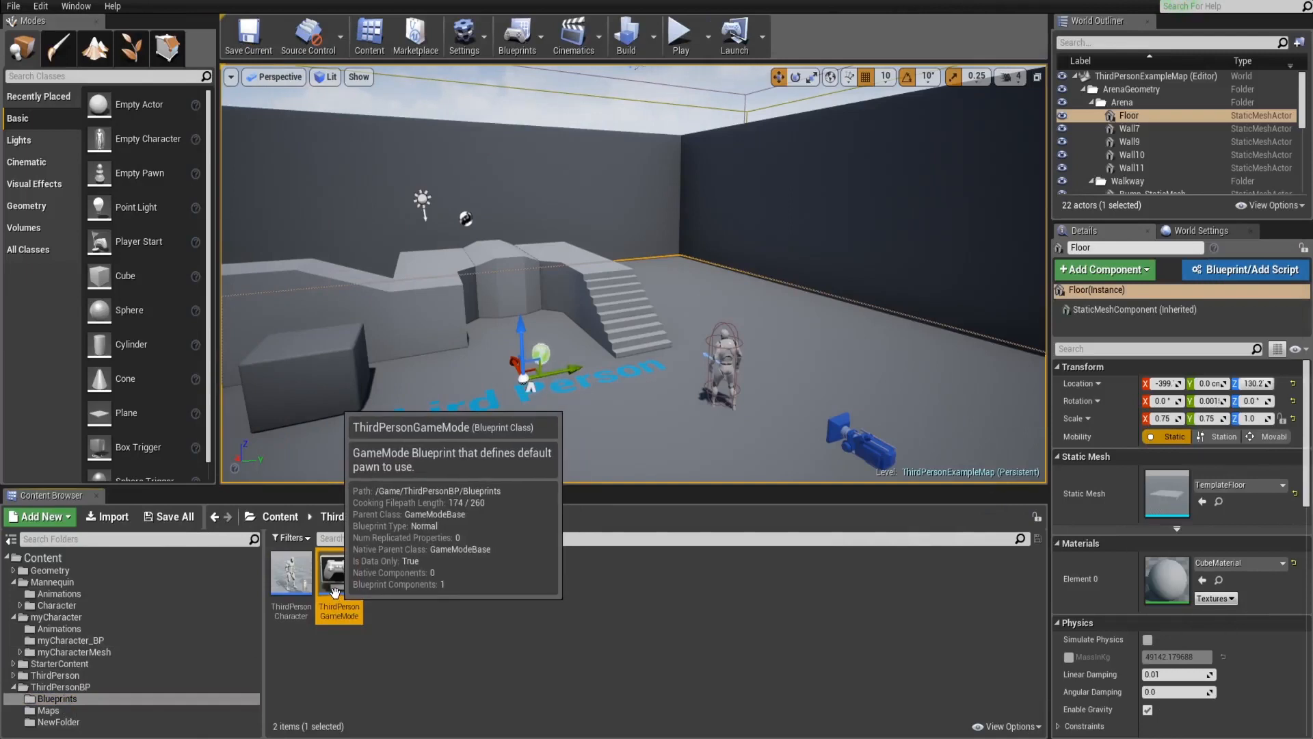
{"action": "left_click", "coordinate": [296, 639]}
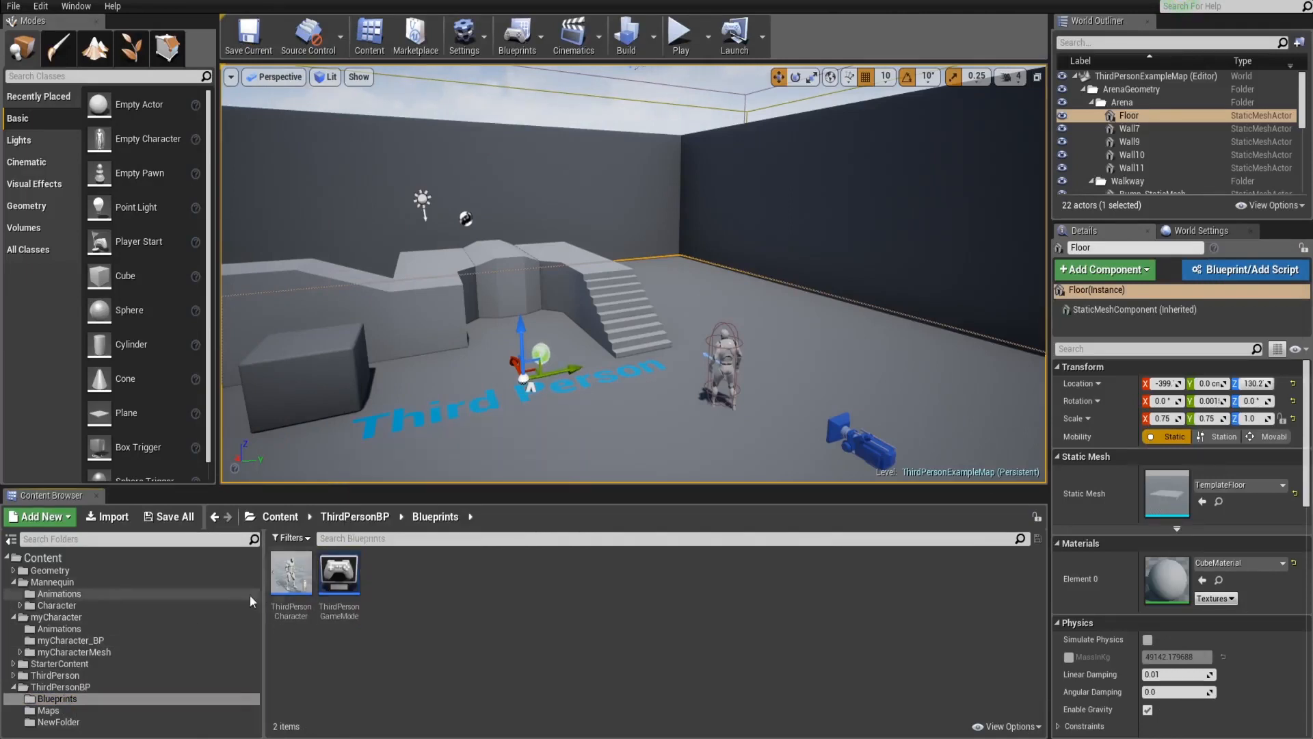
{"action": "double_click", "coordinate": [347, 589]}
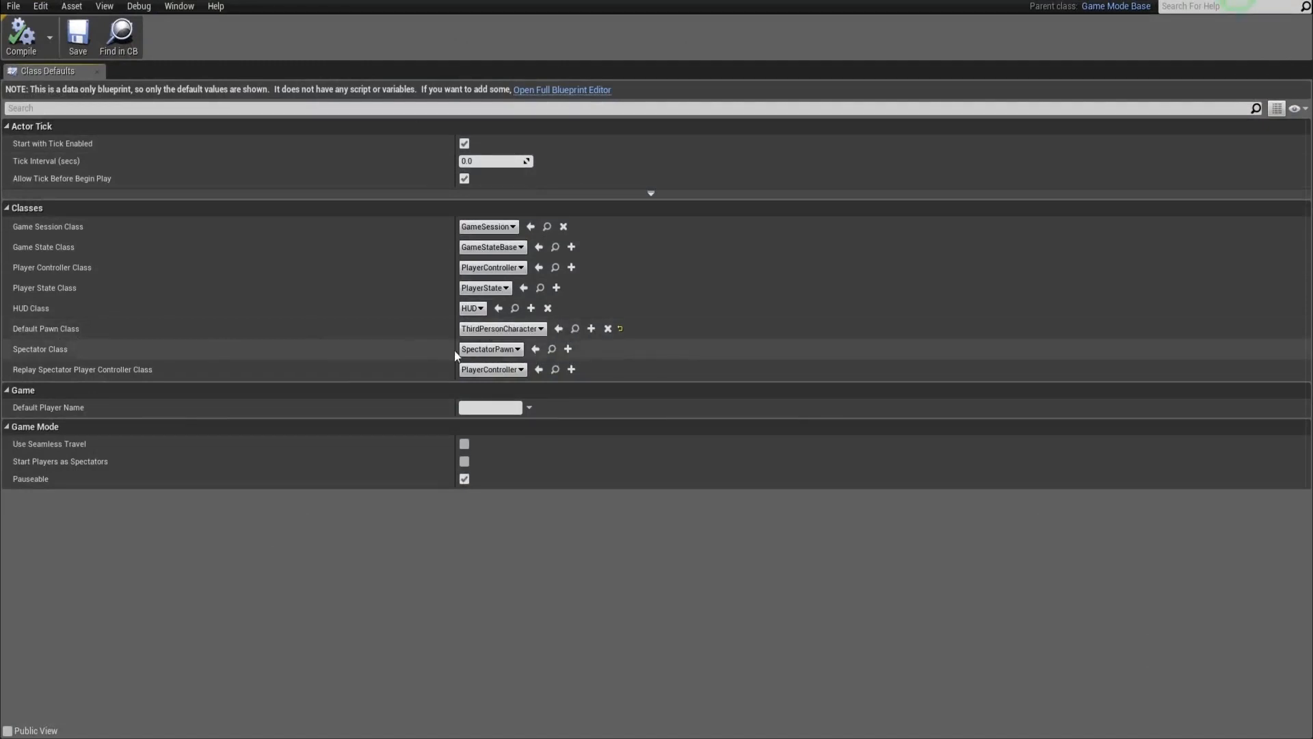
{"action": "left_click", "coordinate": [154, 2]}
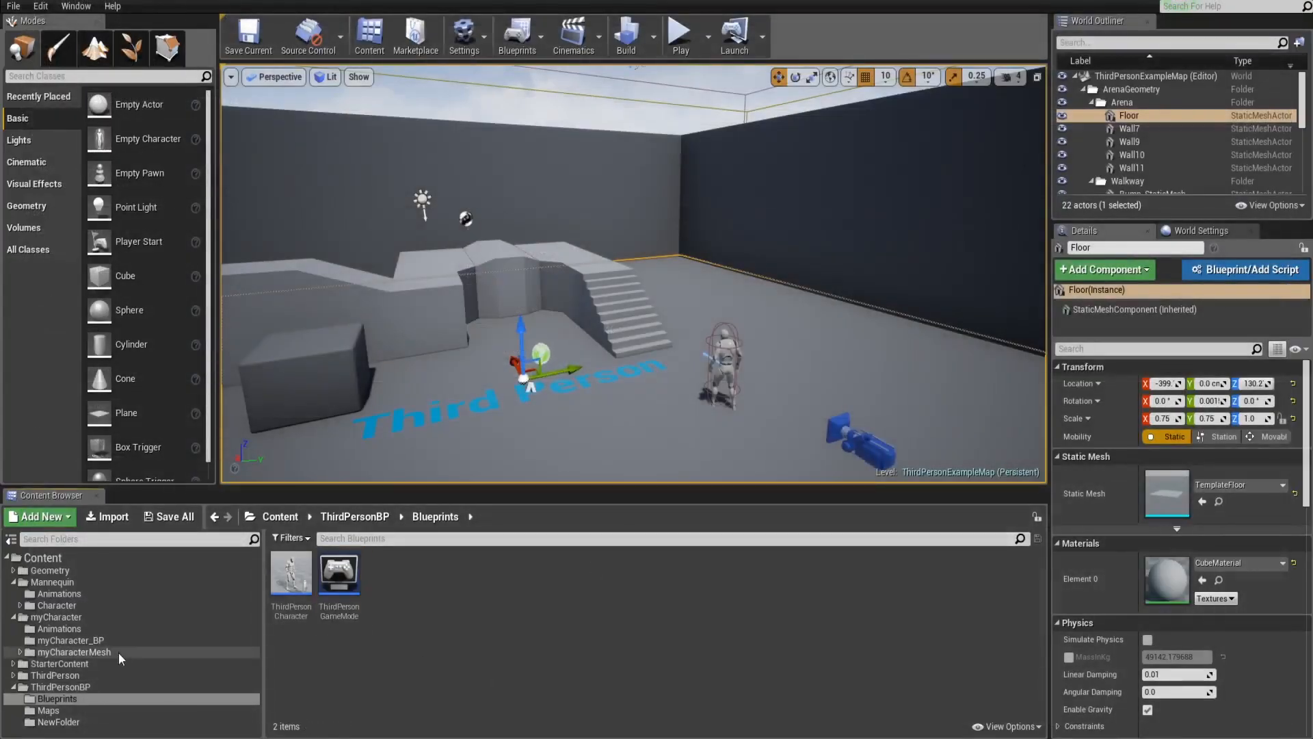
Step: Create a new blueprint class with Game Mode Base as its parent in the myCharacter_BP folder under myCharacter
{"action": "left_click", "coordinate": [66, 618]}
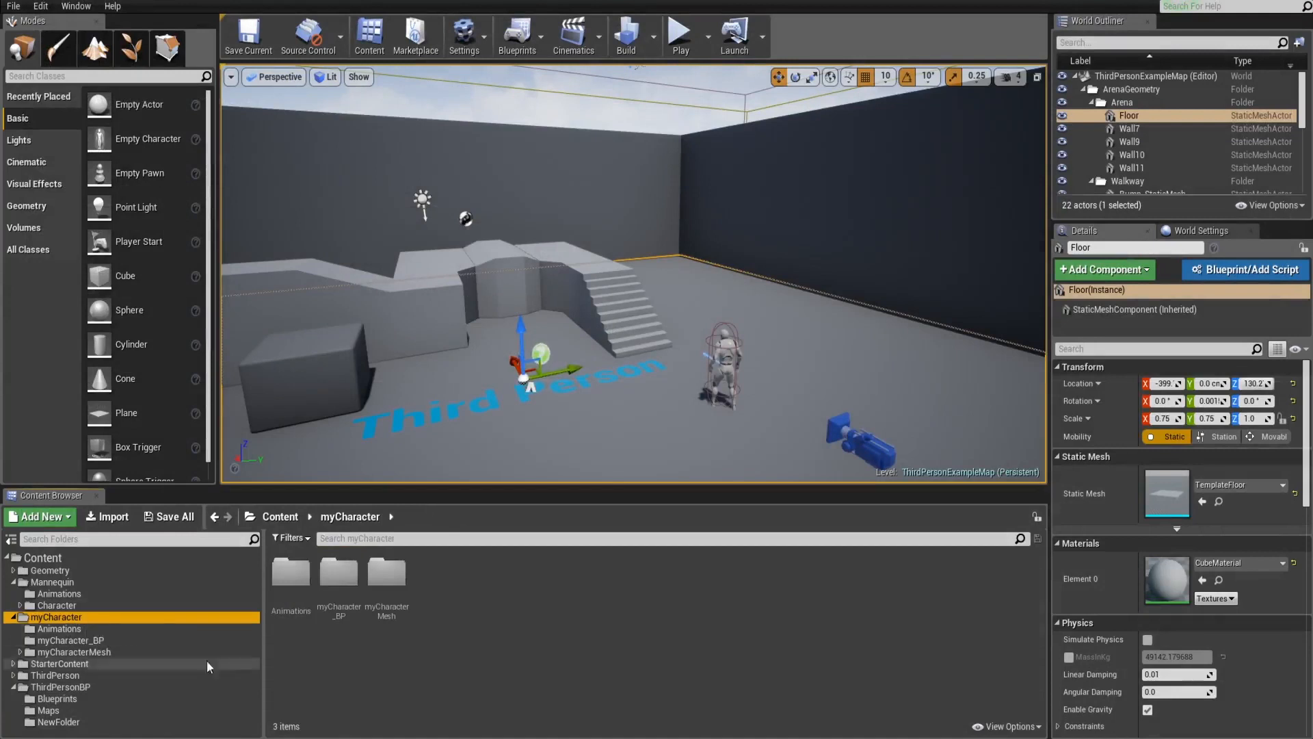
{"action": "double_click", "coordinate": [336, 573]}
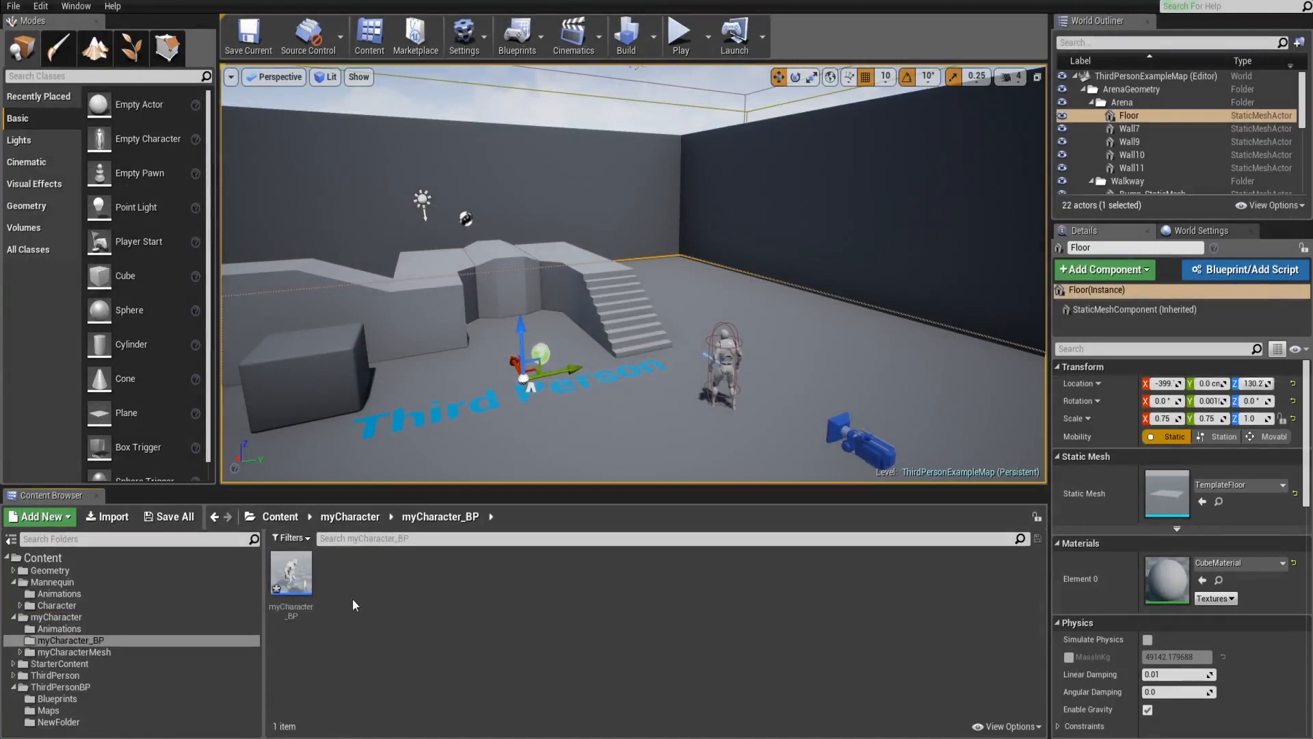
{"action": "right_click", "coordinate": [353, 600]}
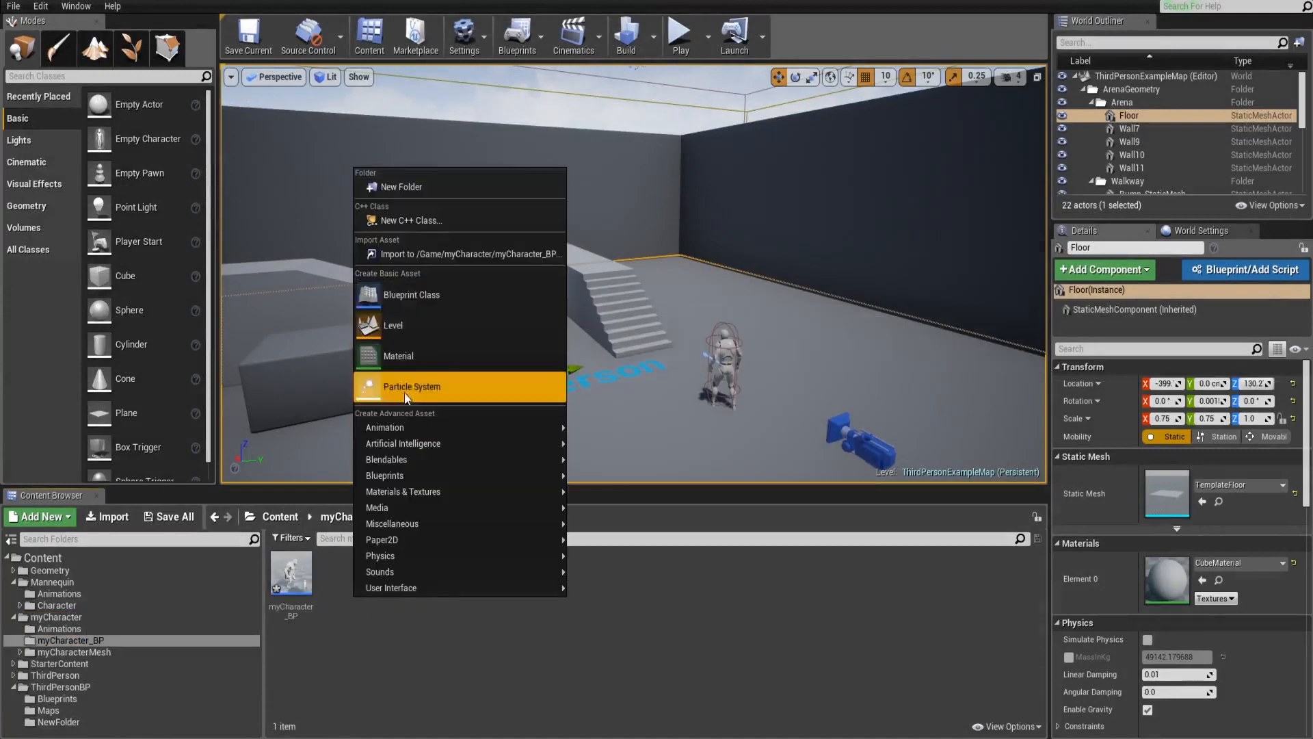
{"action": "left_click", "coordinate": [465, 290]}
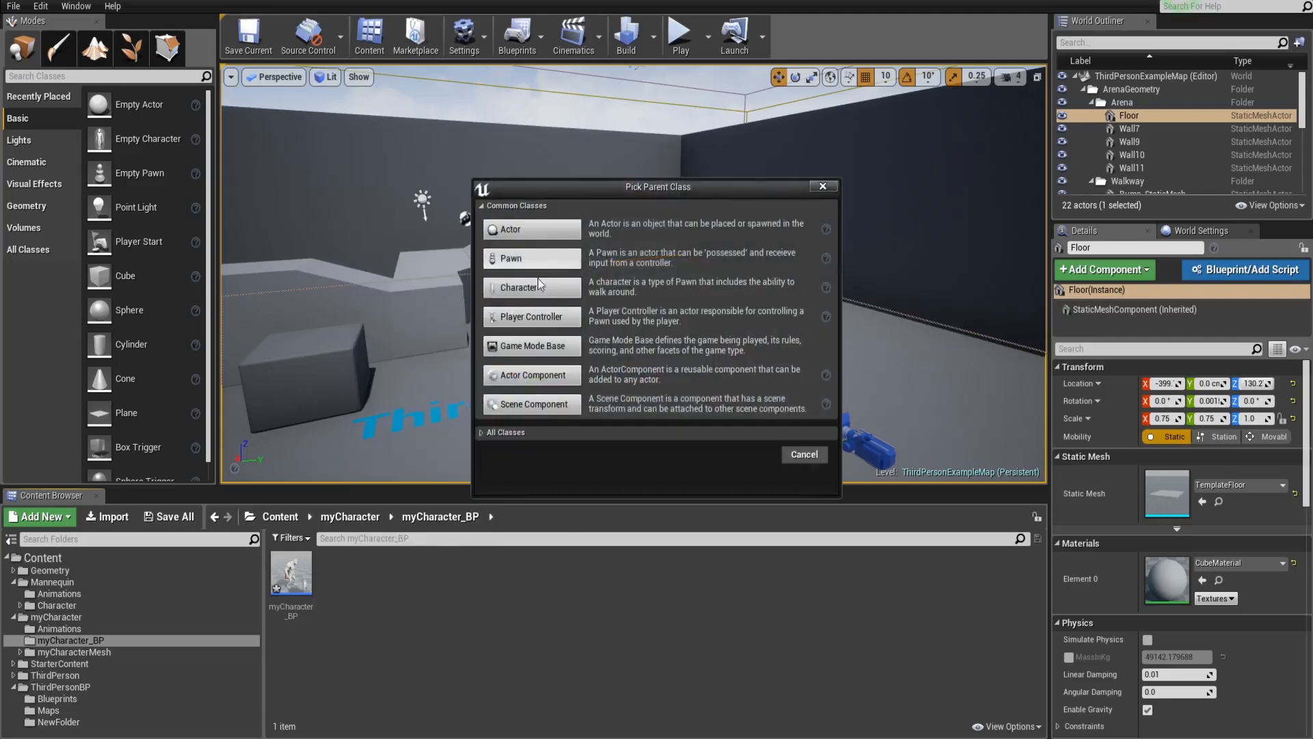
{"action": "left_click", "coordinate": [532, 346]}
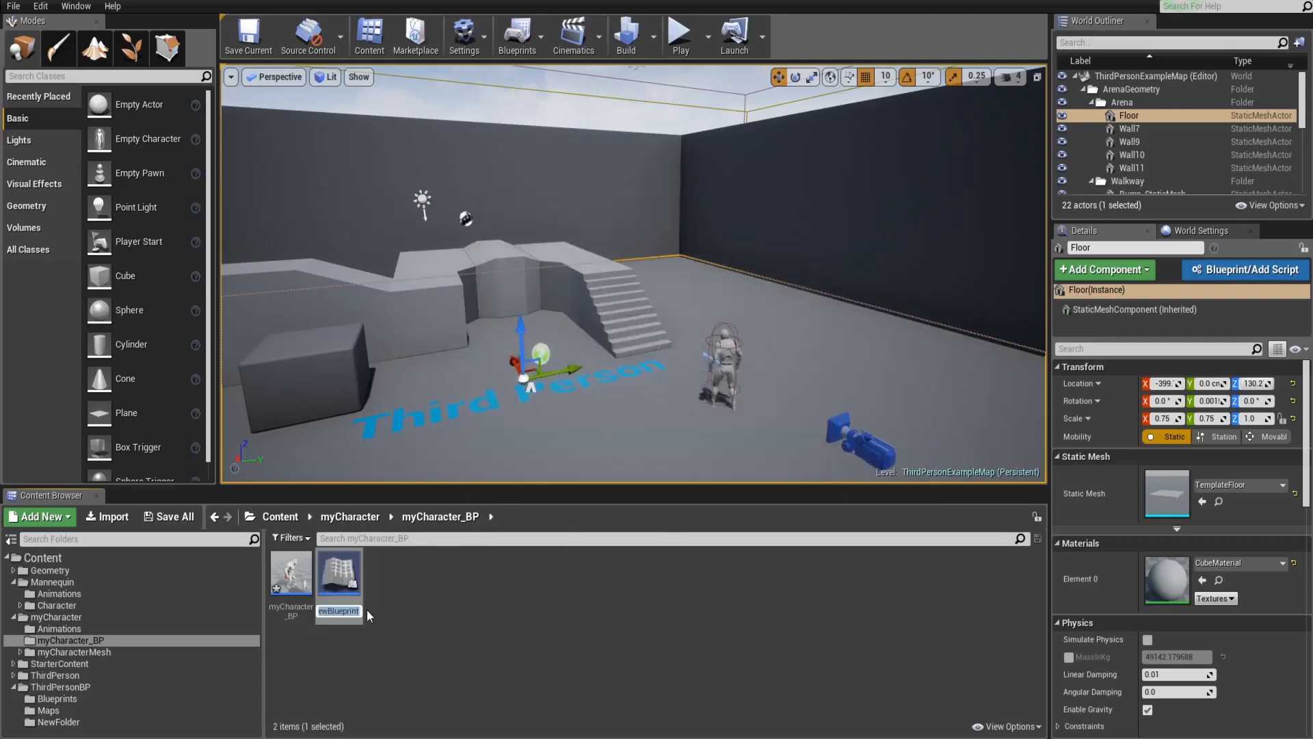
Step: Name the new game mode blueprint myCharacter_GameMode_BP
{"action": "type", "text": "myCharacter_GameMode"}
{"action": "key", "text": "BackSpace"}
{"action": "key", "text": "BackSpace"}
{"action": "type", "text": "ode_"}
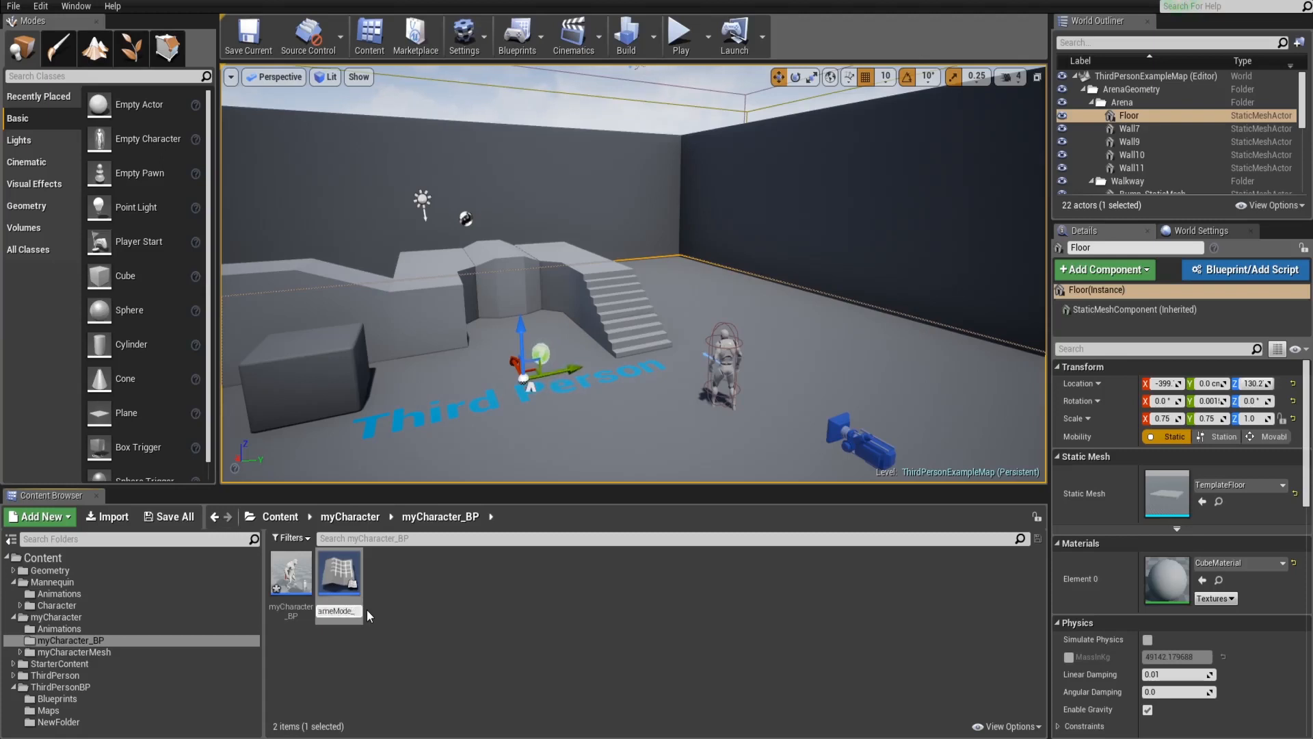
{"action": "type", "text": "BP"}
{"action": "key", "text": "Return"}
{"action": "left_click", "coordinate": [403, 600]}
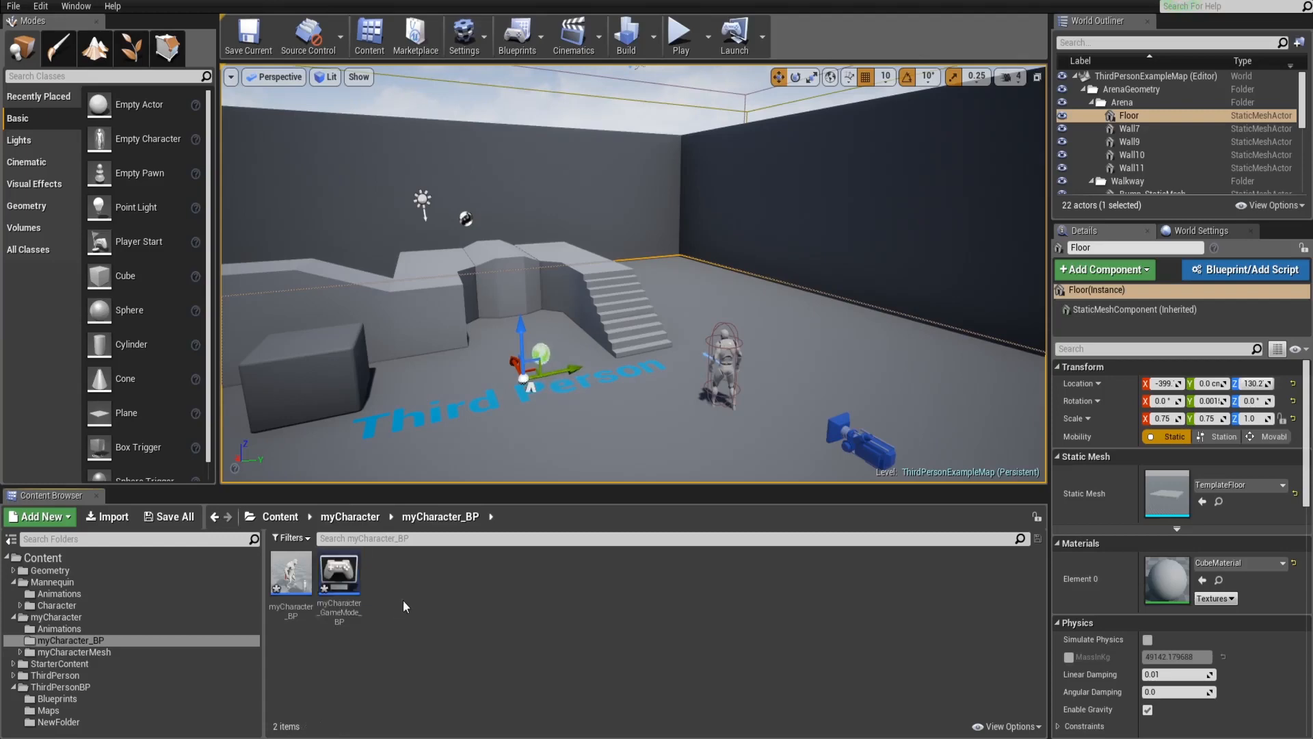
Step: Set the Default Pawn Class of myCharacter_GameMode_BP to myCharacter_BP, compile and save the blueprint, and return to the level editor
{"action": "double_click", "coordinate": [339, 578]}
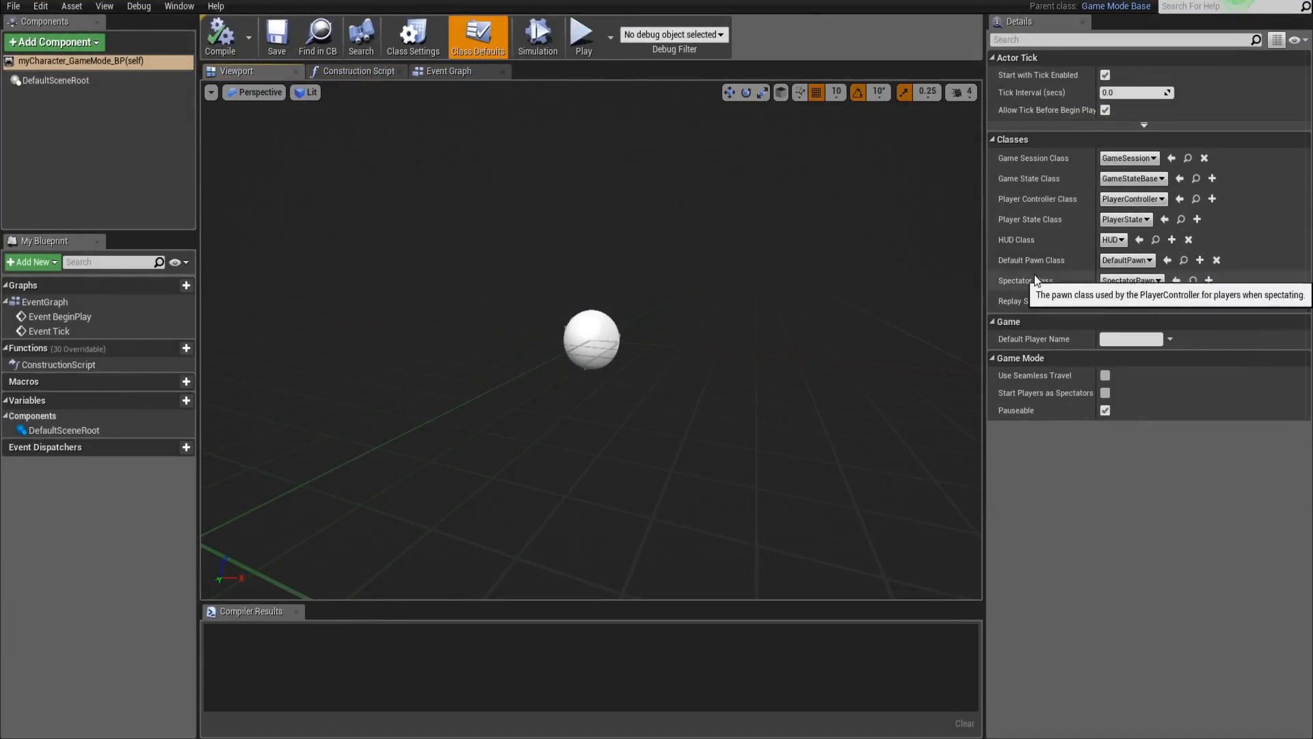
{"action": "left_click", "coordinate": [1127, 260]}
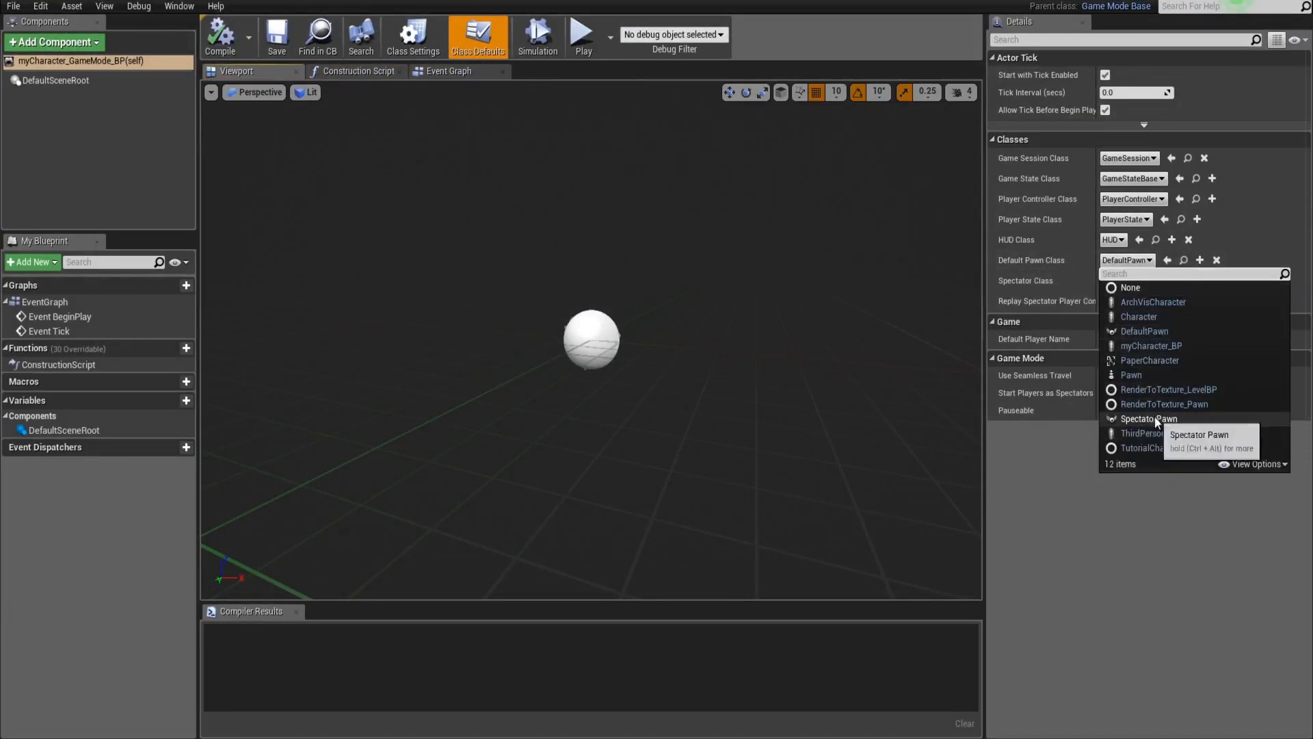
{"action": "left_click", "coordinate": [1164, 346]}
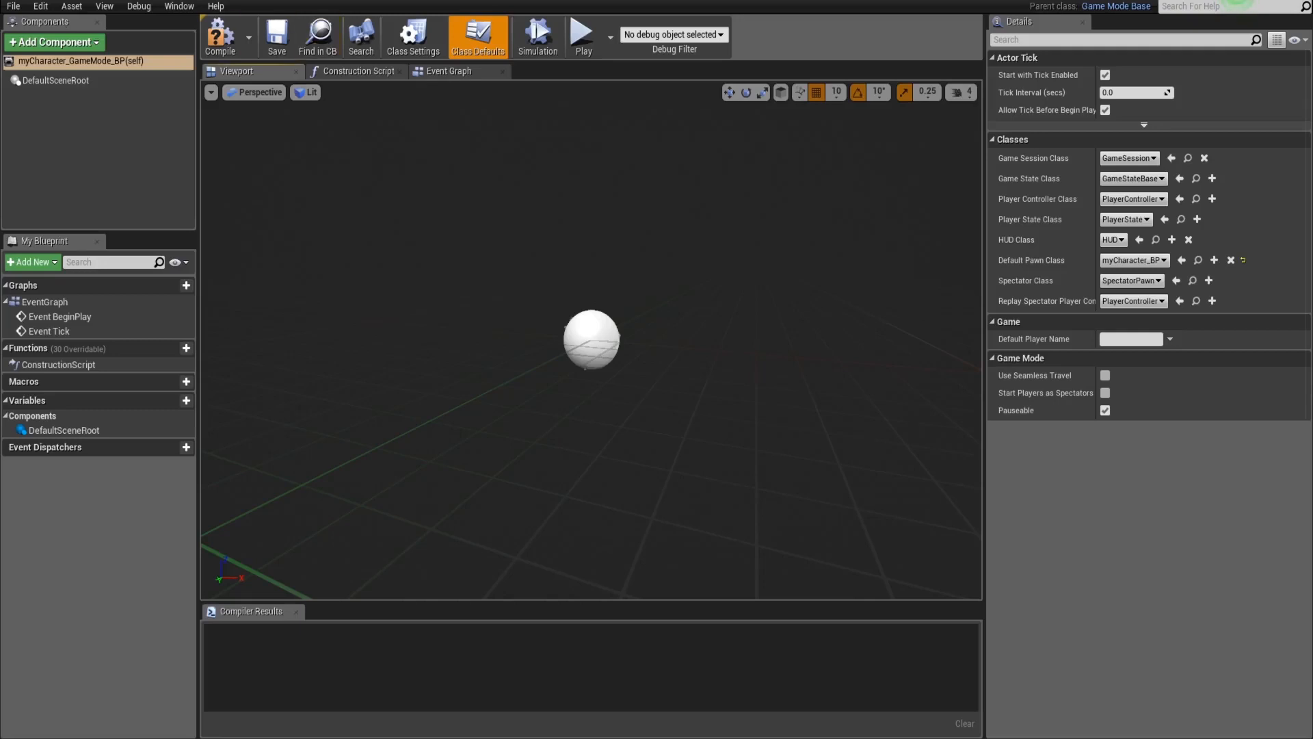
{"action": "left_click", "coordinate": [221, 34]}
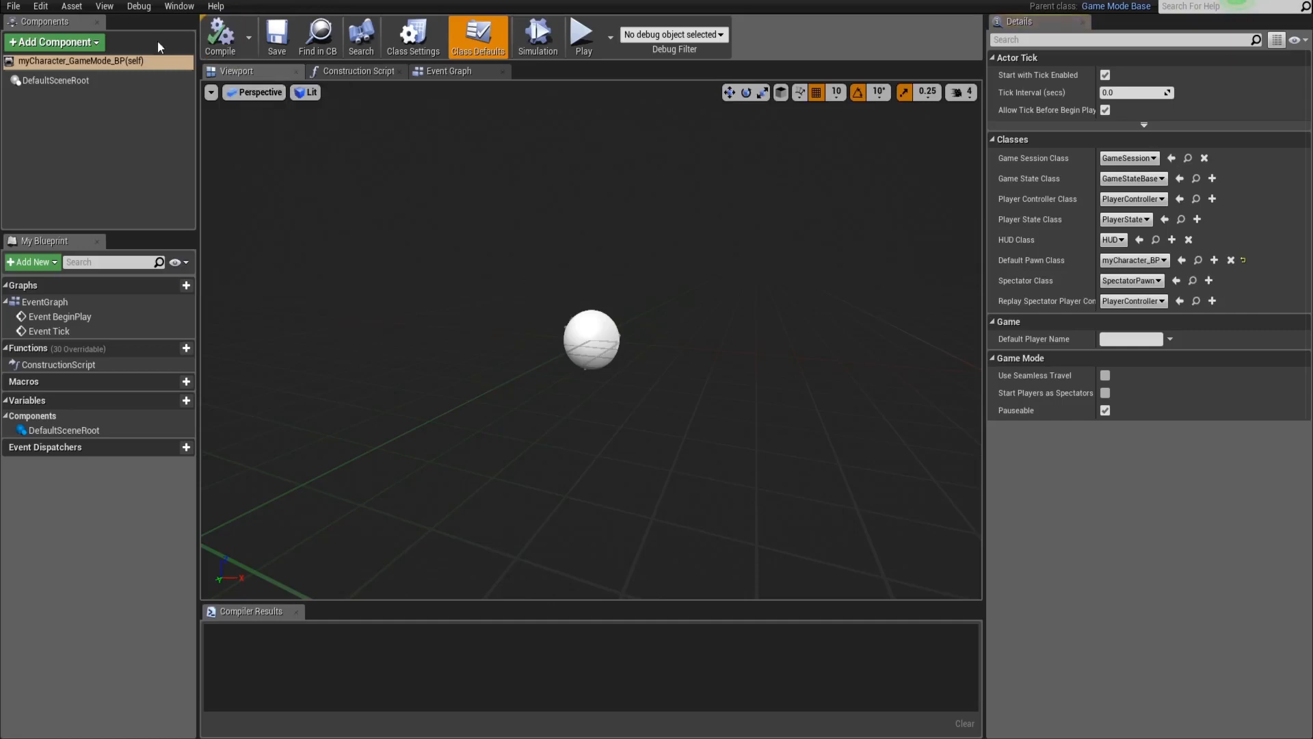
{"action": "left_click", "coordinate": [277, 34]}
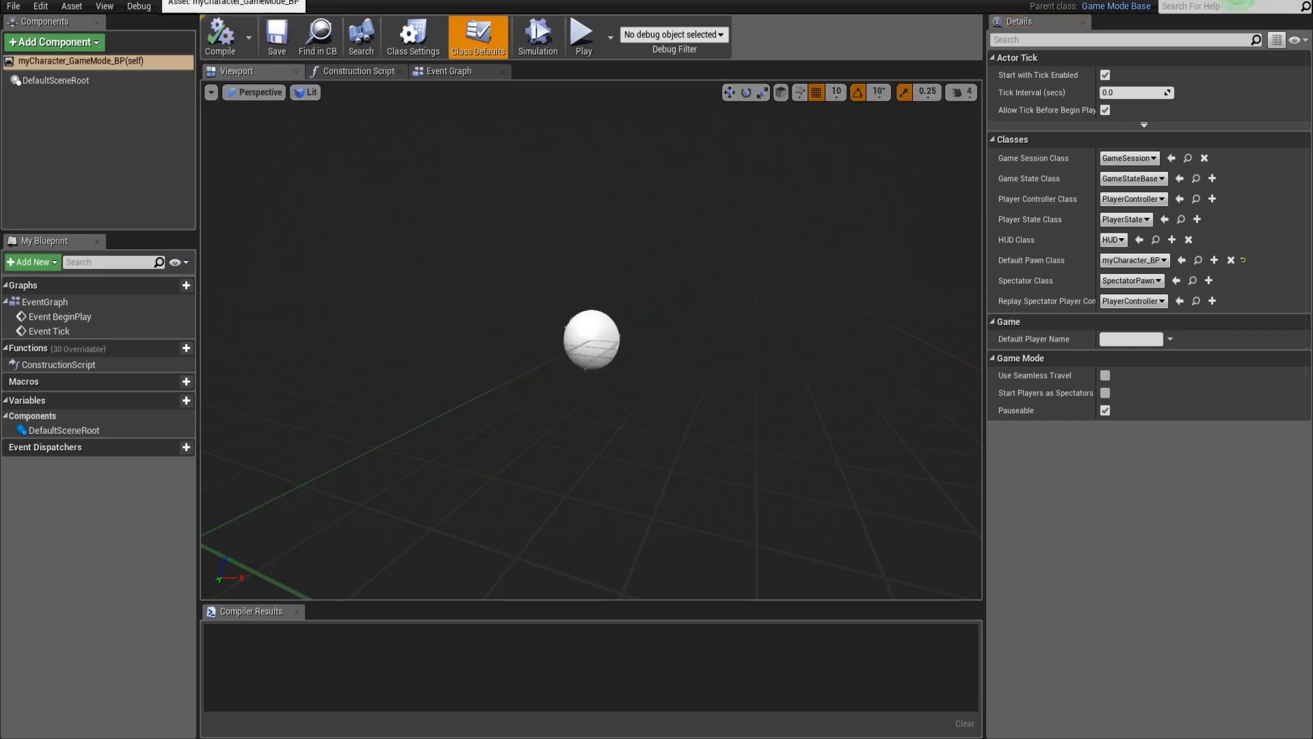
{"action": "left_click", "coordinate": [117, 0]}
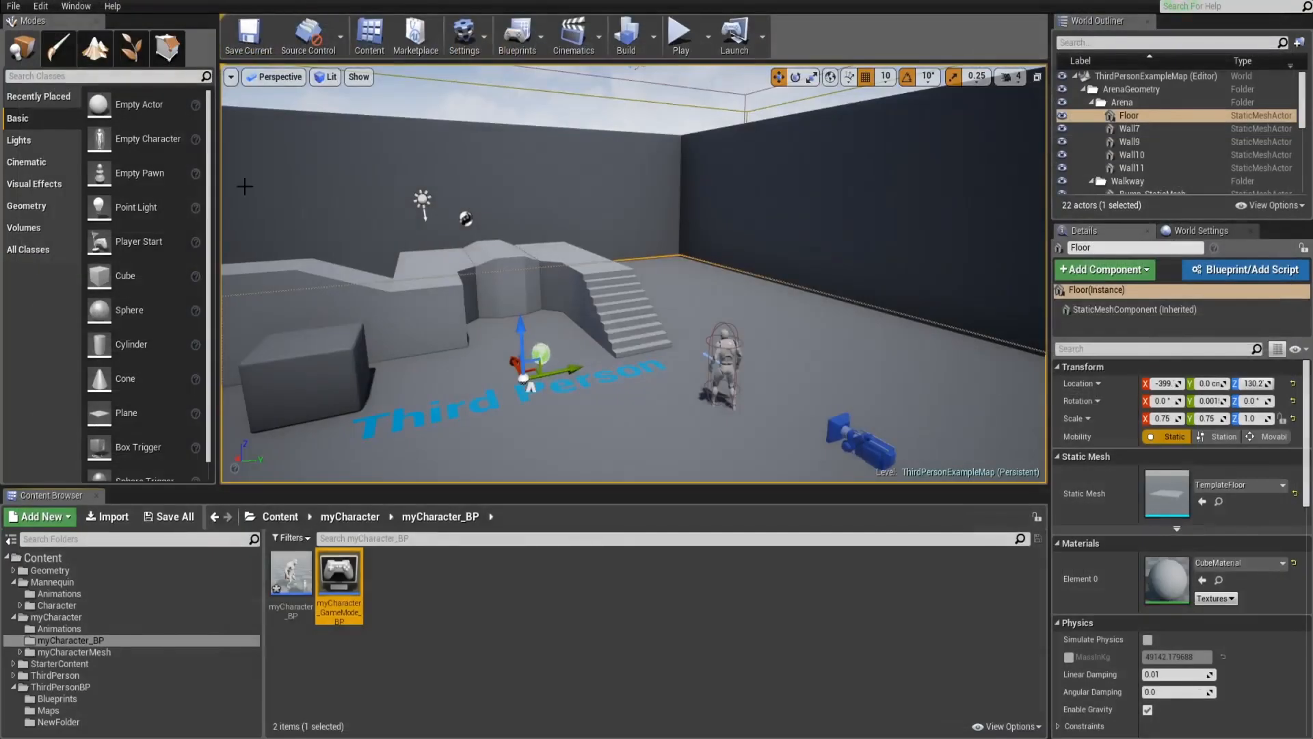
{"action": "left_click", "coordinate": [424, 664]}
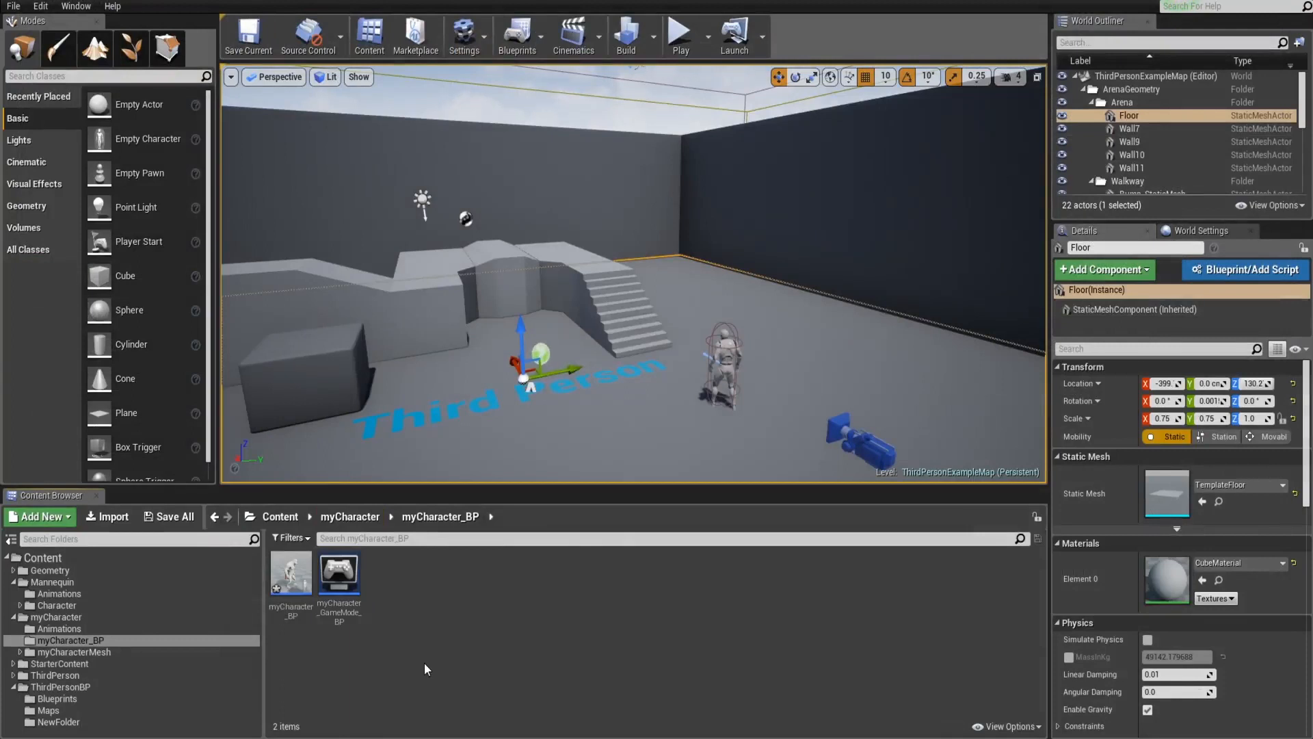
Step: Set the level's GameMode Override in World Settings to myCharacter_GameMode_BP and expand the selected game mode's classes
{"action": "left_click", "coordinate": [465, 36]}
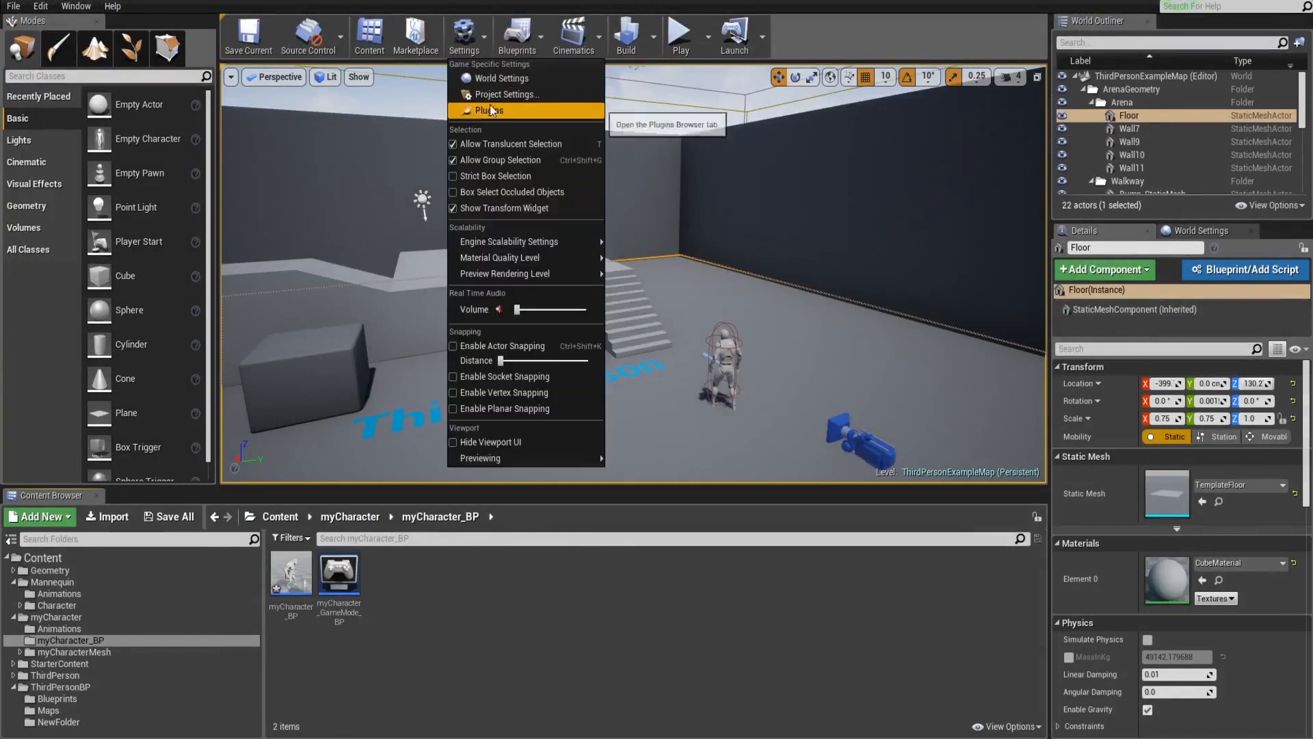
{"action": "left_click", "coordinate": [524, 78]}
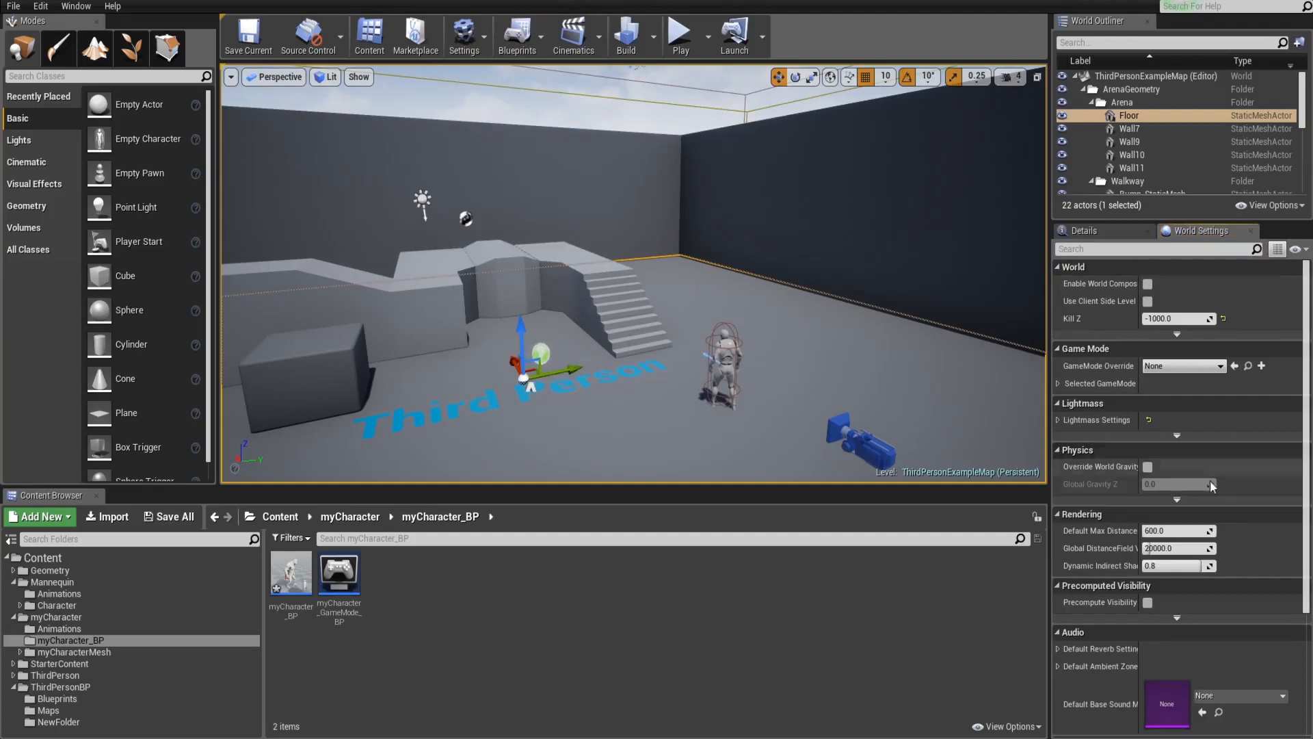
{"action": "left_click", "coordinate": [1164, 365]}
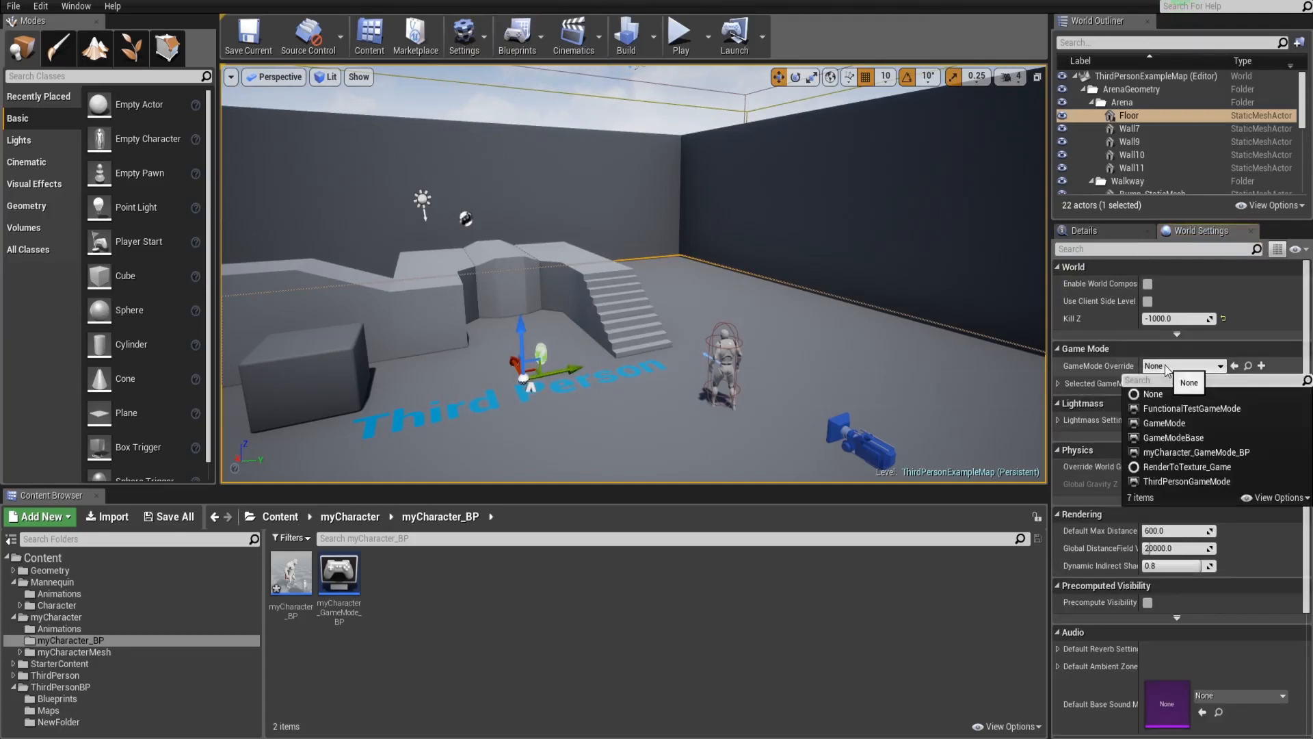
{"action": "left_click", "coordinate": [1175, 457]}
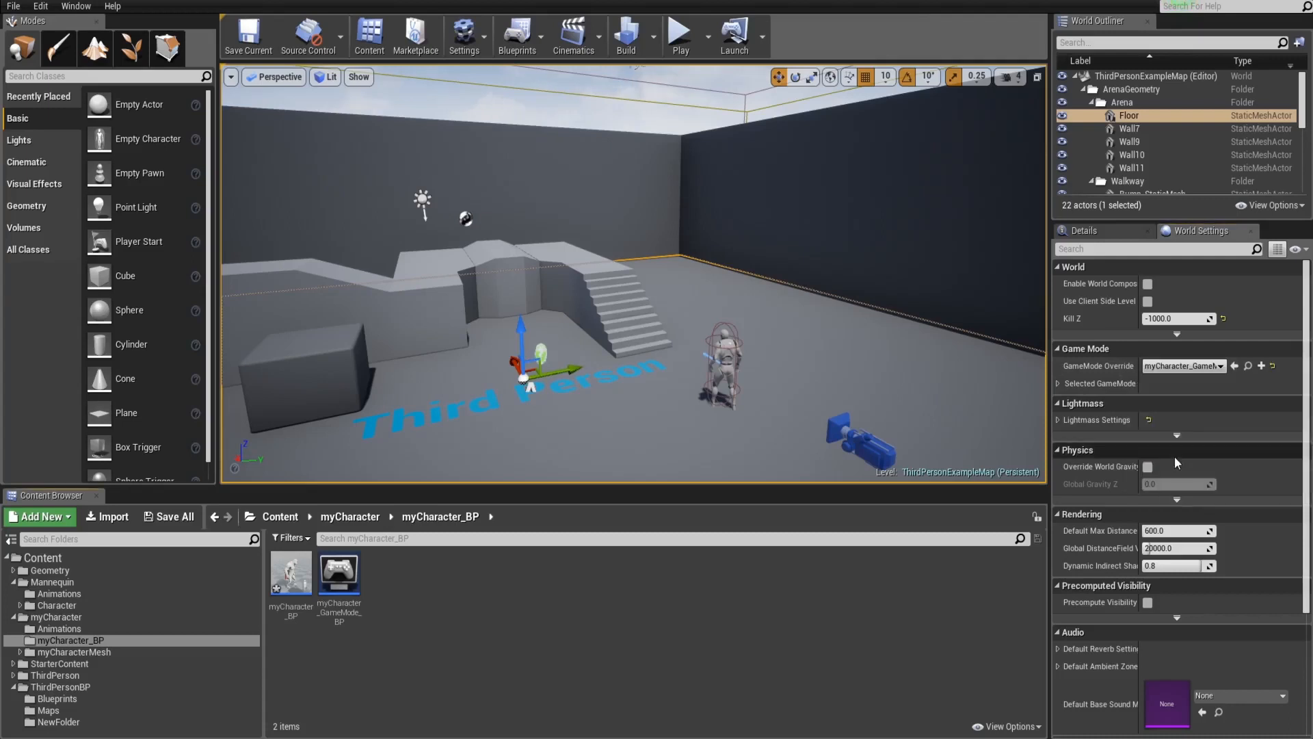
{"action": "left_click", "coordinate": [1061, 383]}
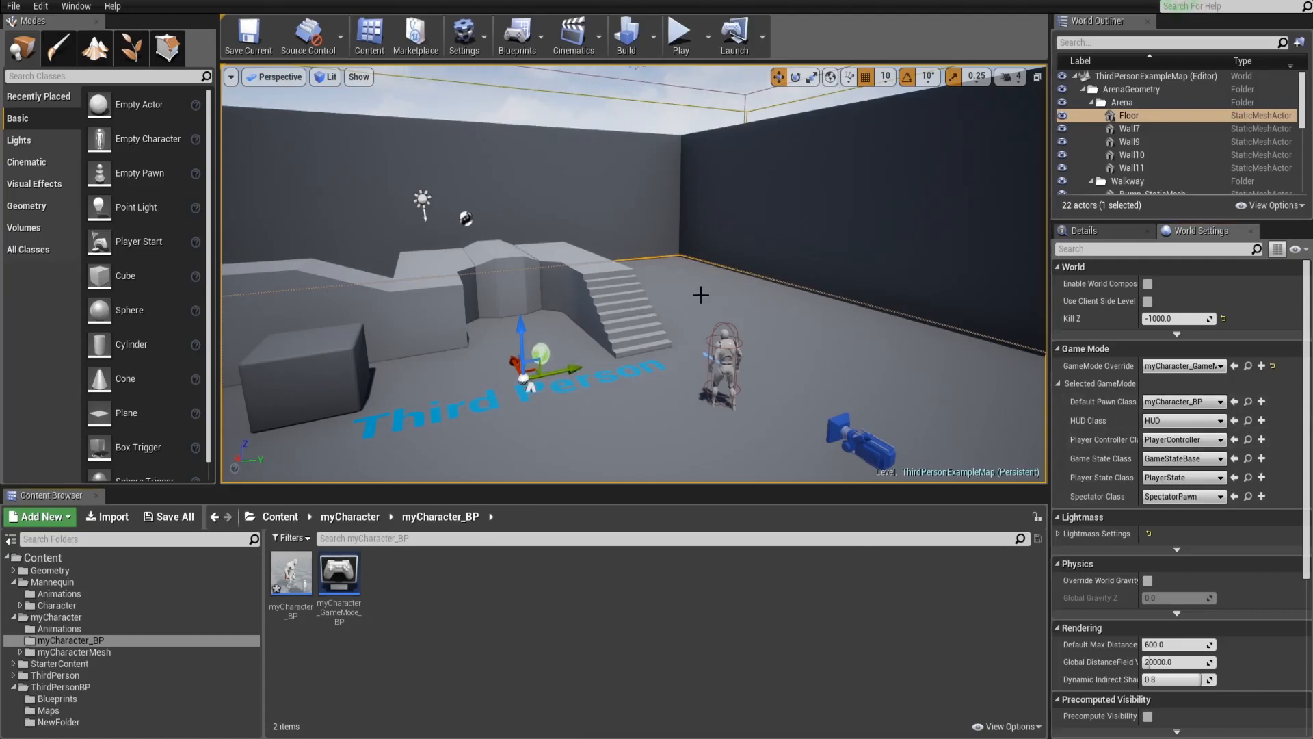
Step: Set the project's Default GameMode in Maps & Modes to myCharacter_GameMode_BP, expand its classes to check them, and return to the level editor
{"action": "left_click", "coordinate": [539, 35]}
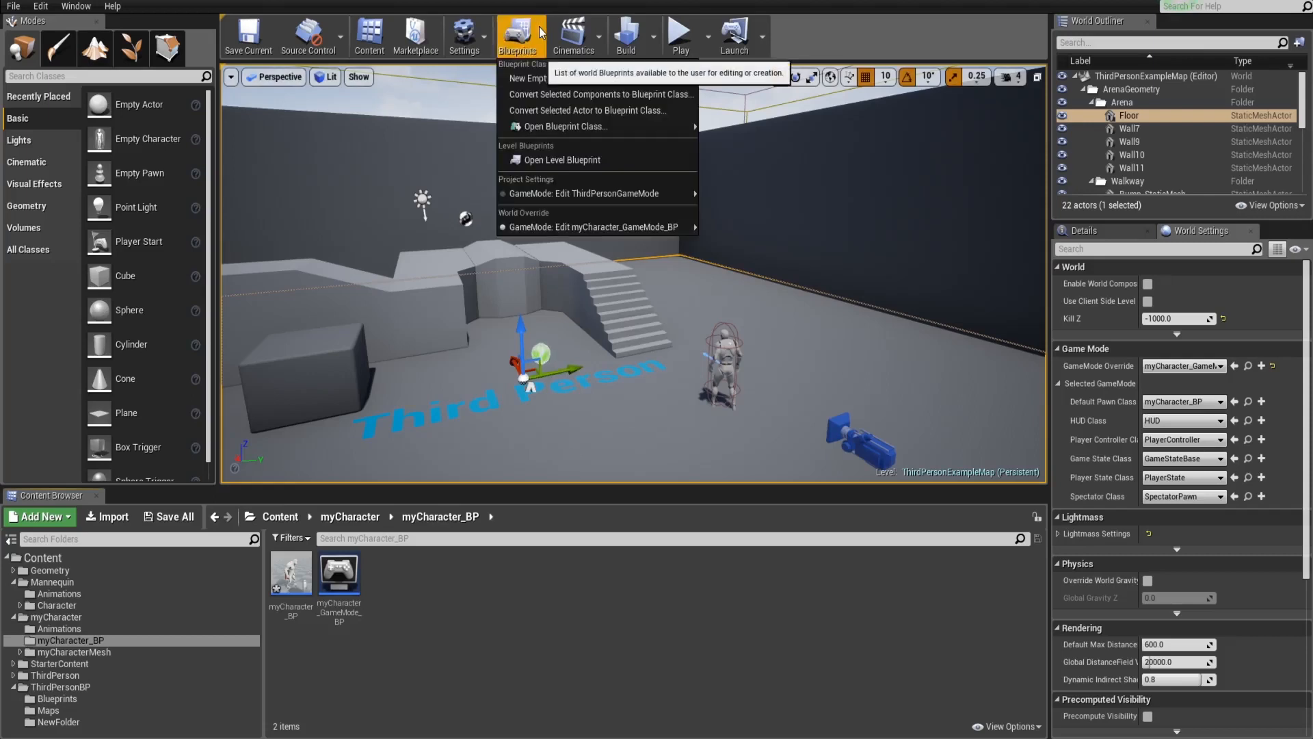
{"action": "left_click", "coordinate": [464, 38]}
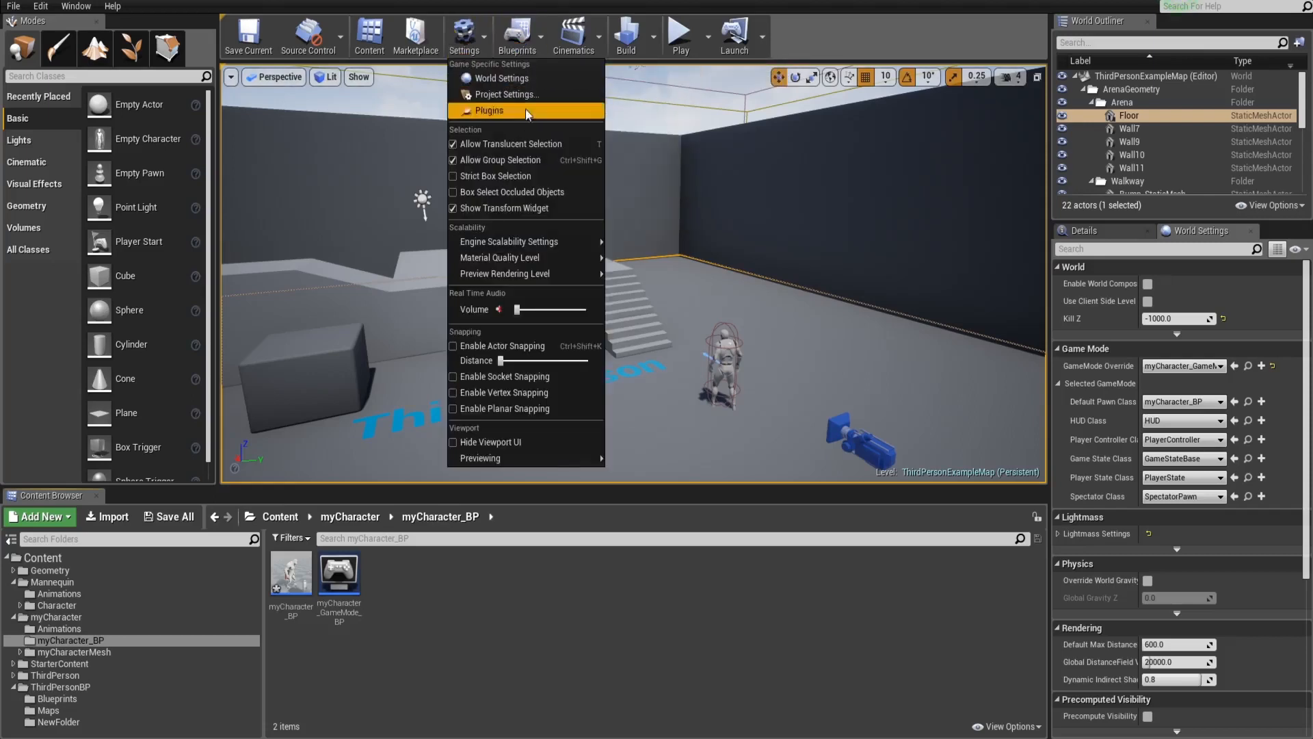
{"action": "left_click", "coordinate": [526, 91]}
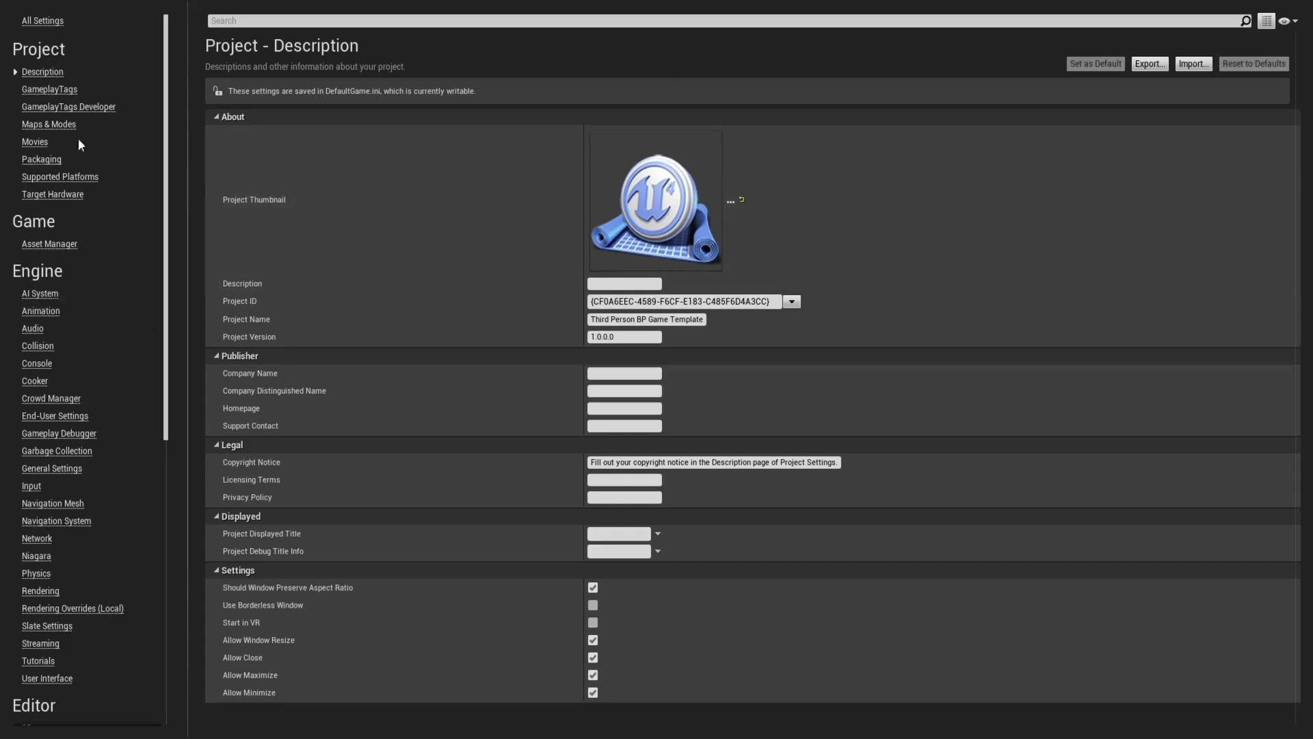
{"action": "scroll", "coordinate": [86, 233], "scroll_direction": "down", "scroll_amount": 3}
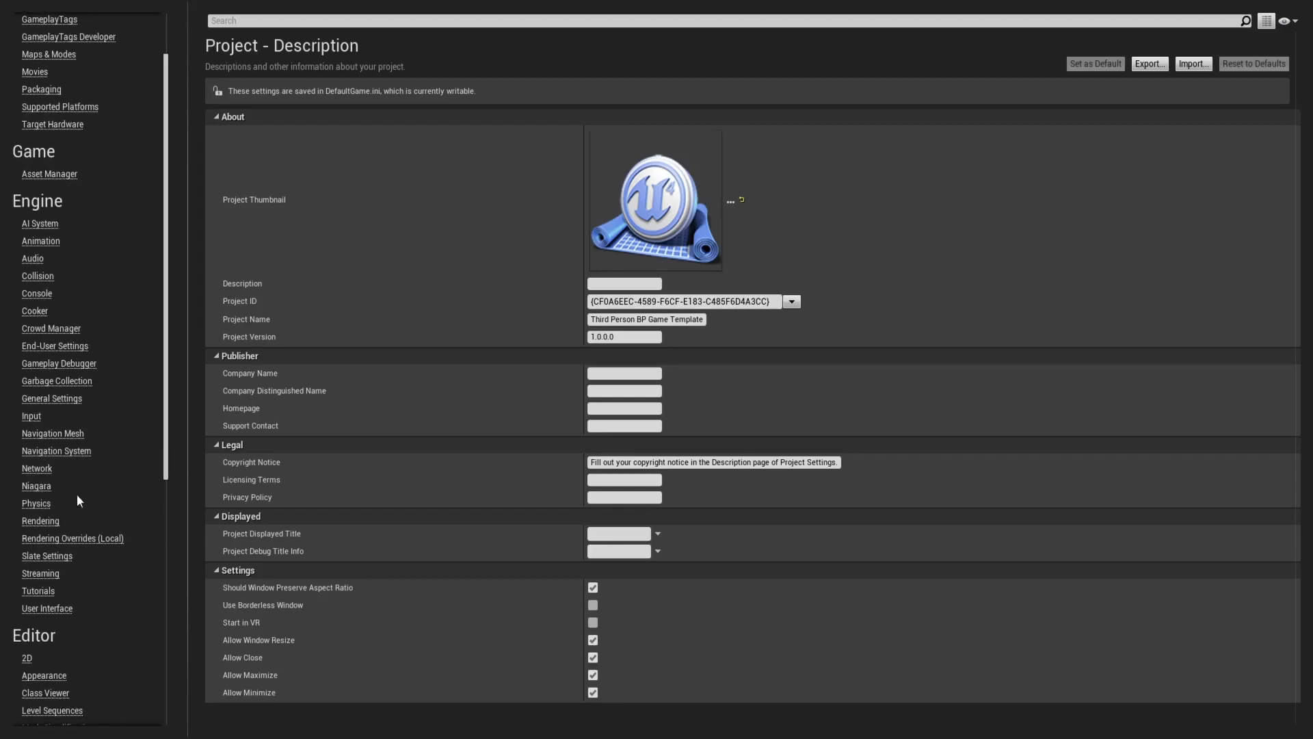
{"action": "scroll", "coordinate": [108, 257], "scroll_direction": "up", "scroll_amount": 3}
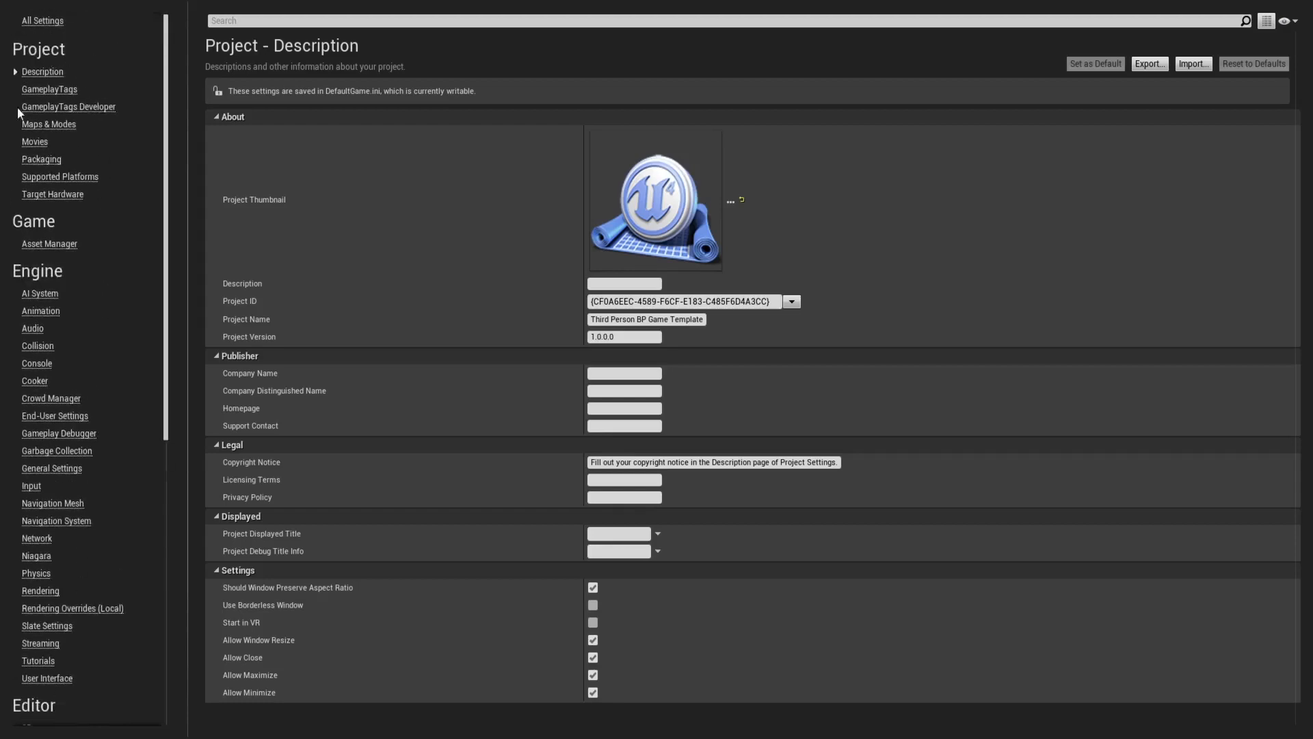
{"action": "left_click", "coordinate": [48, 125]}
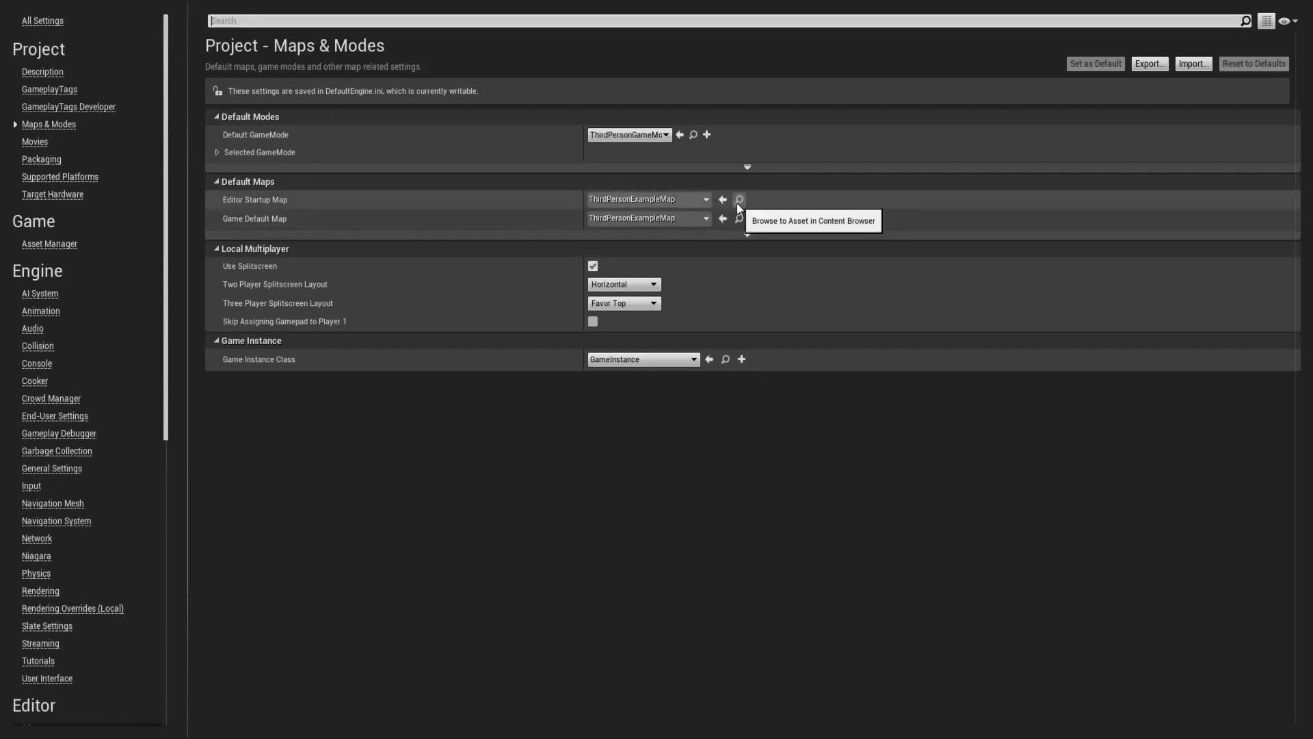
{"action": "left_click", "coordinate": [628, 135]}
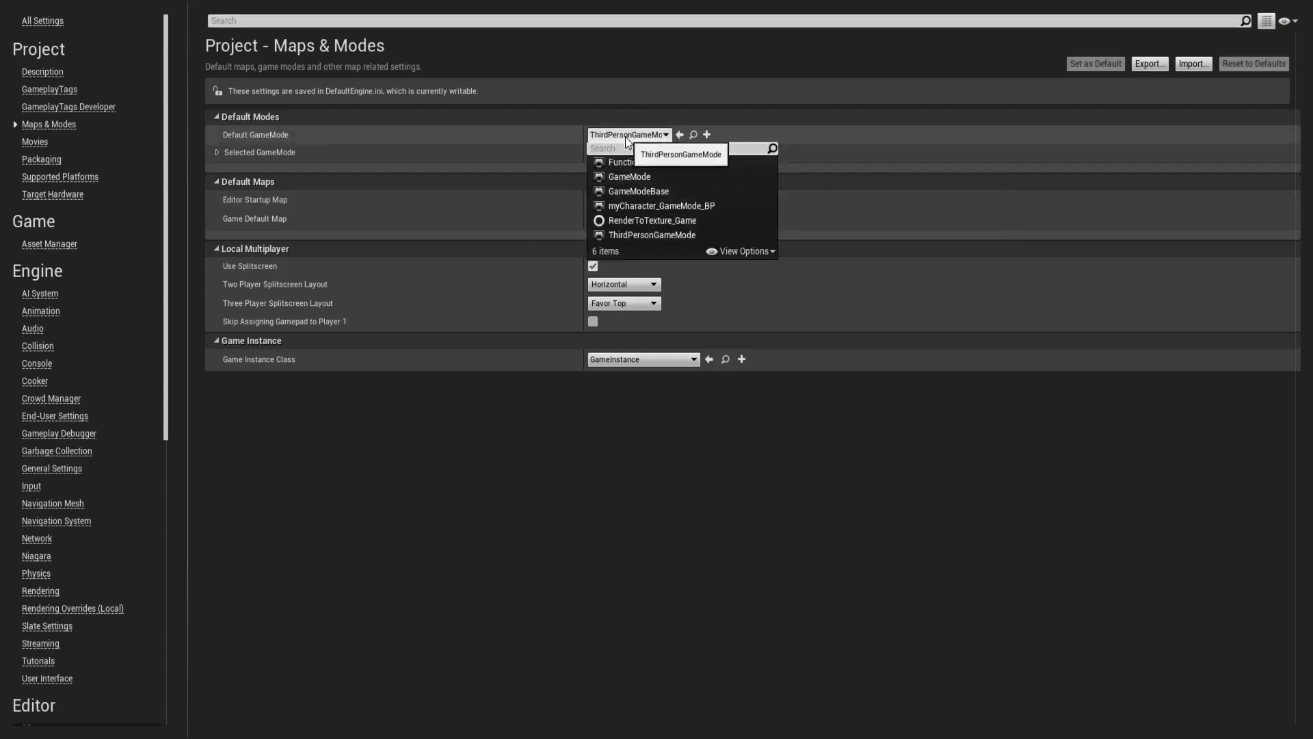
{"action": "left_click", "coordinate": [625, 206]}
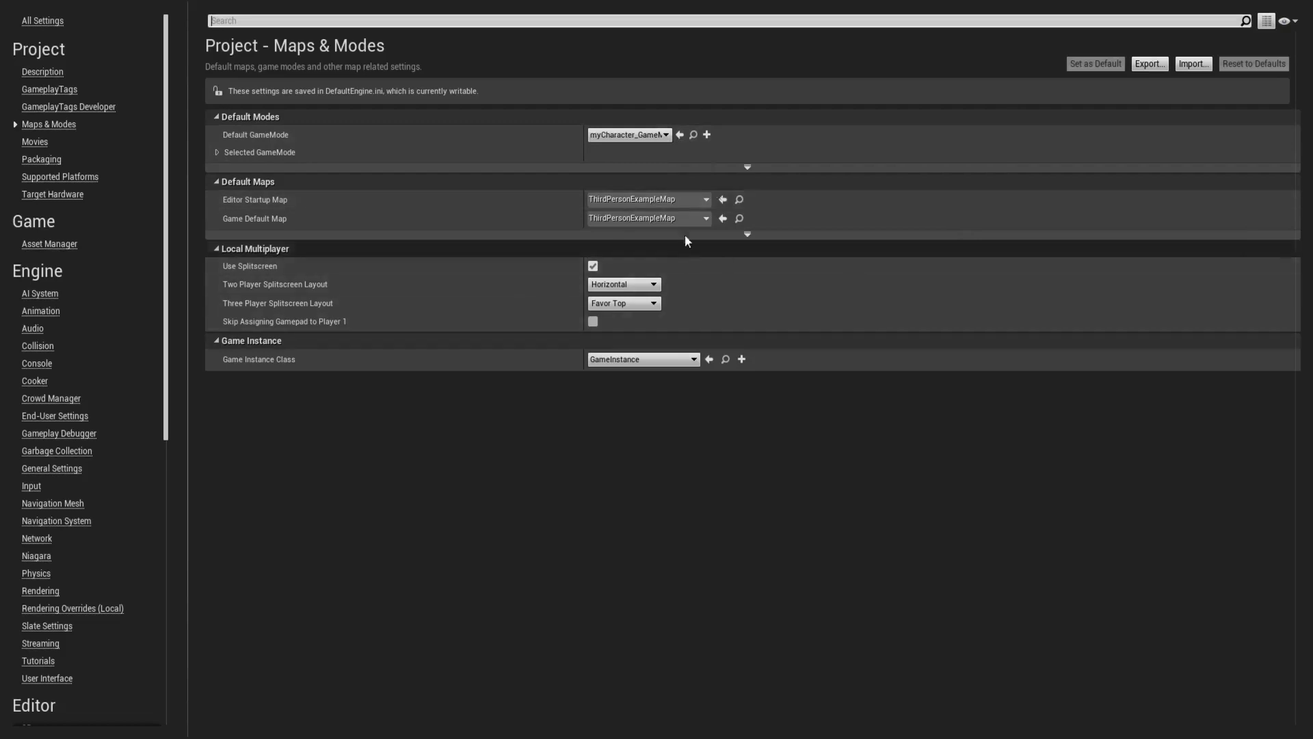
{"action": "left_click", "coordinate": [217, 152]}
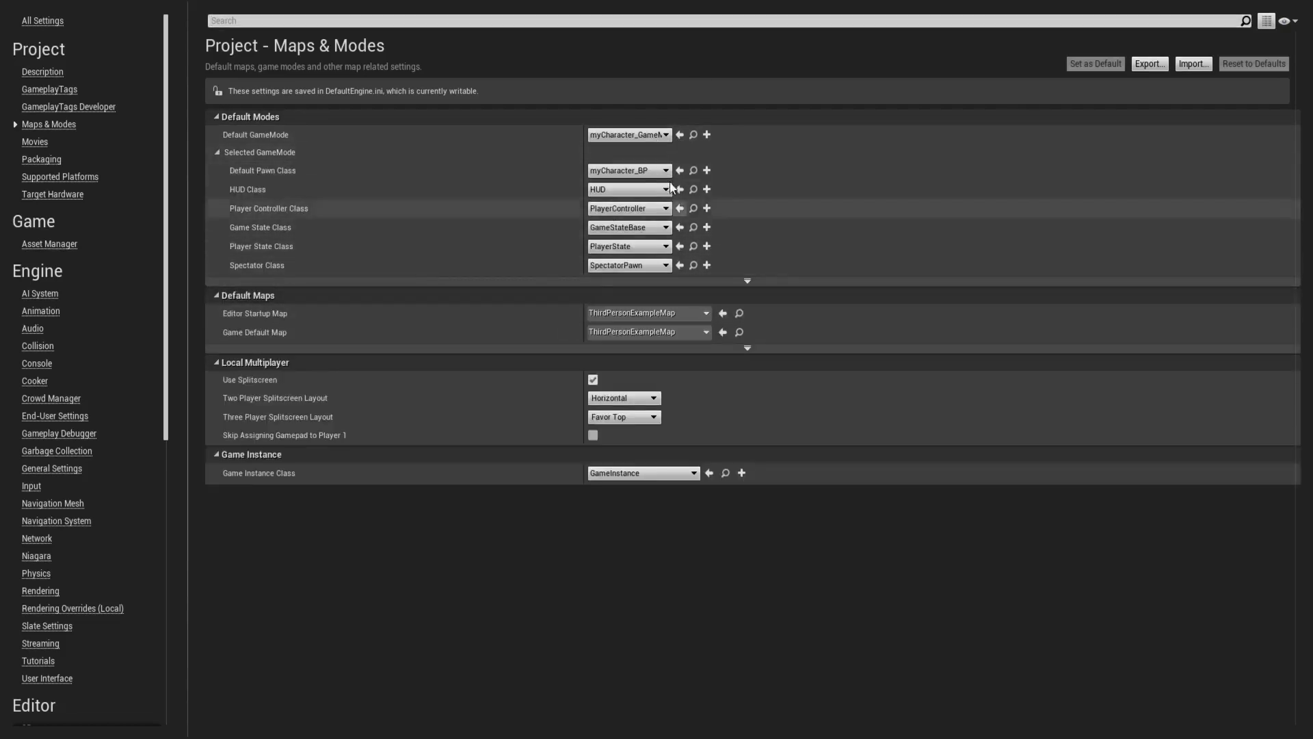
{"action": "left_click_drag", "start_coordinate": [1101, 3], "coordinate": [848, 113]}
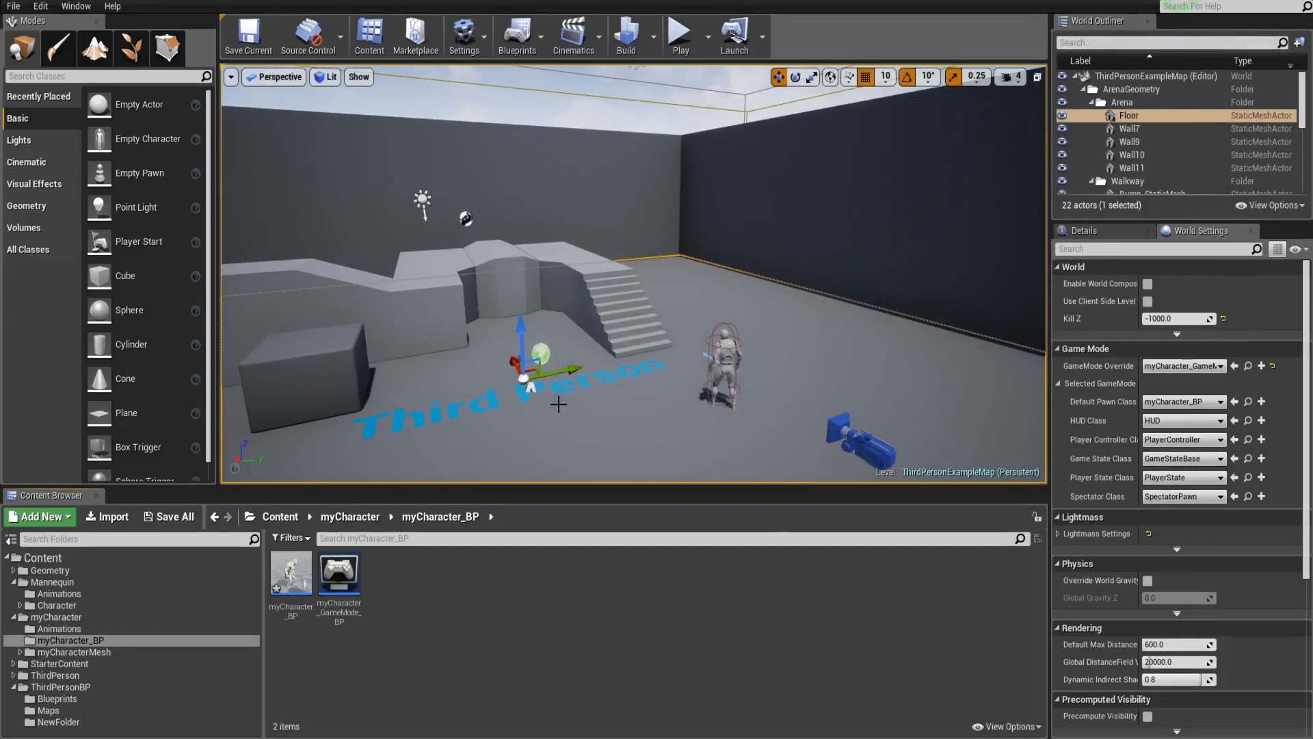
Step: Place an instance of myCharacter_BP in the level on the open floor beside the Third Person text, near the cube
{"action": "scroll", "coordinate": [558, 404], "scroll_direction": "down", "scroll_amount": 3}
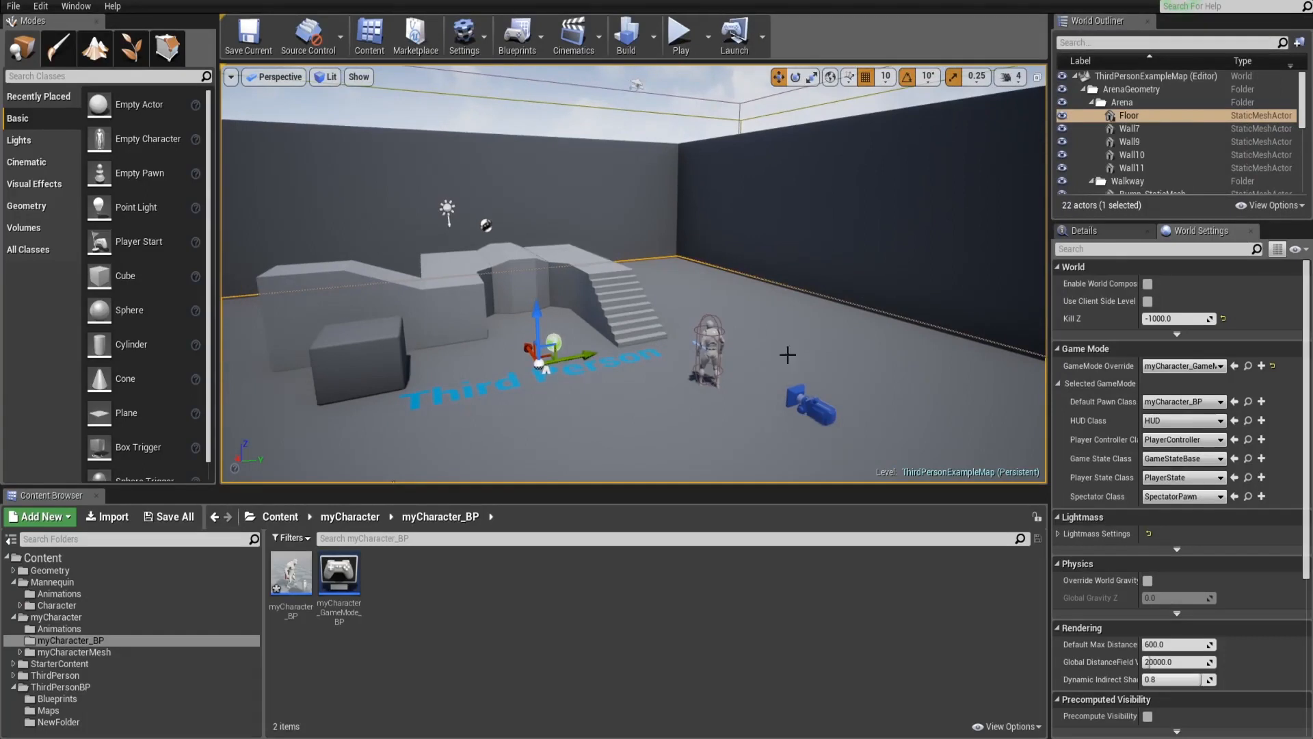
{"action": "left_click_drag", "start_coordinate": [788, 355], "coordinate": [481, 413], "text": "alt"}
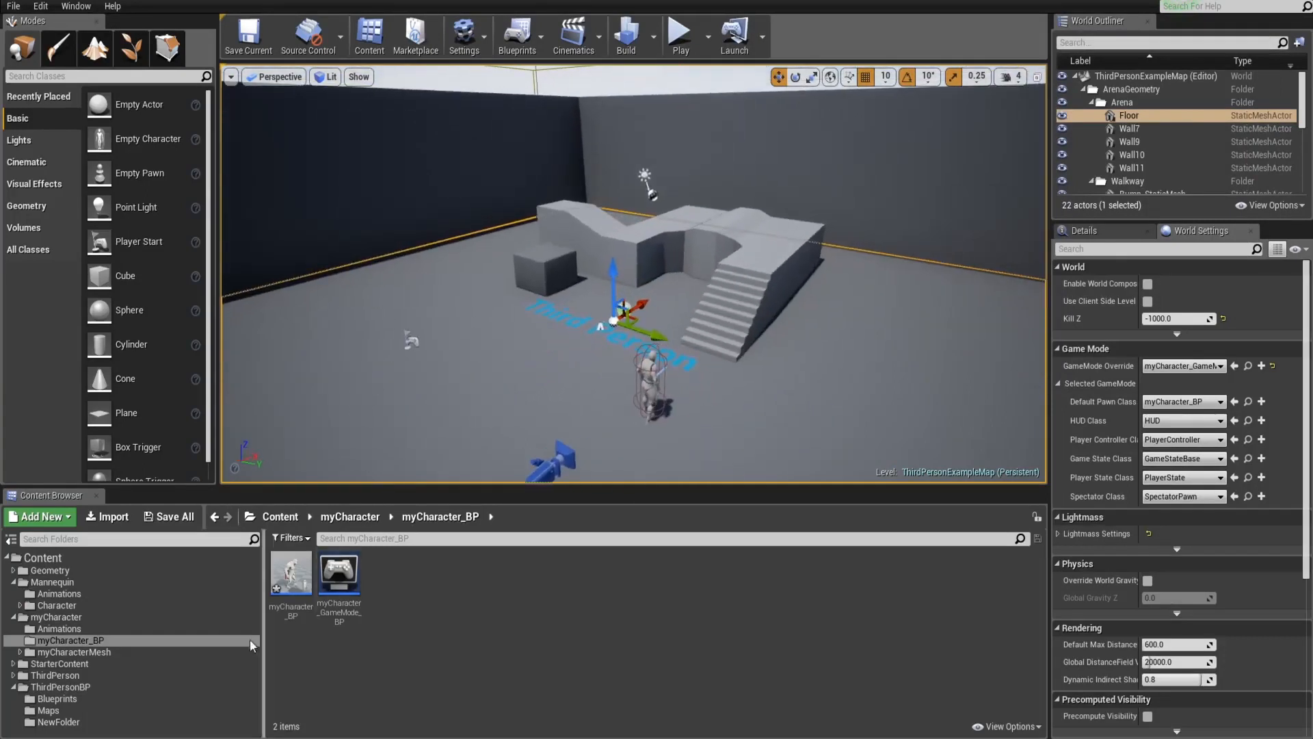
{"action": "left_click", "coordinate": [293, 587]}
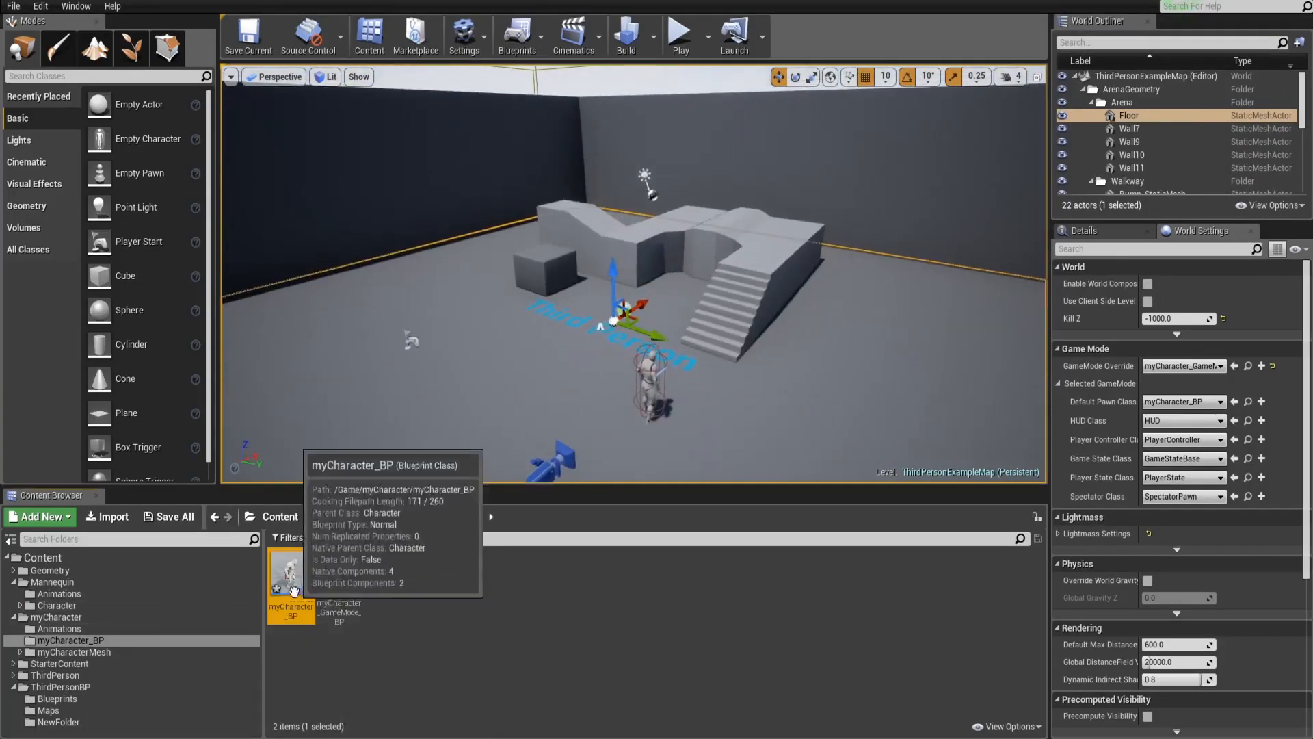
{"action": "left_click_drag", "start_coordinate": [293, 589], "coordinate": [489, 280]}
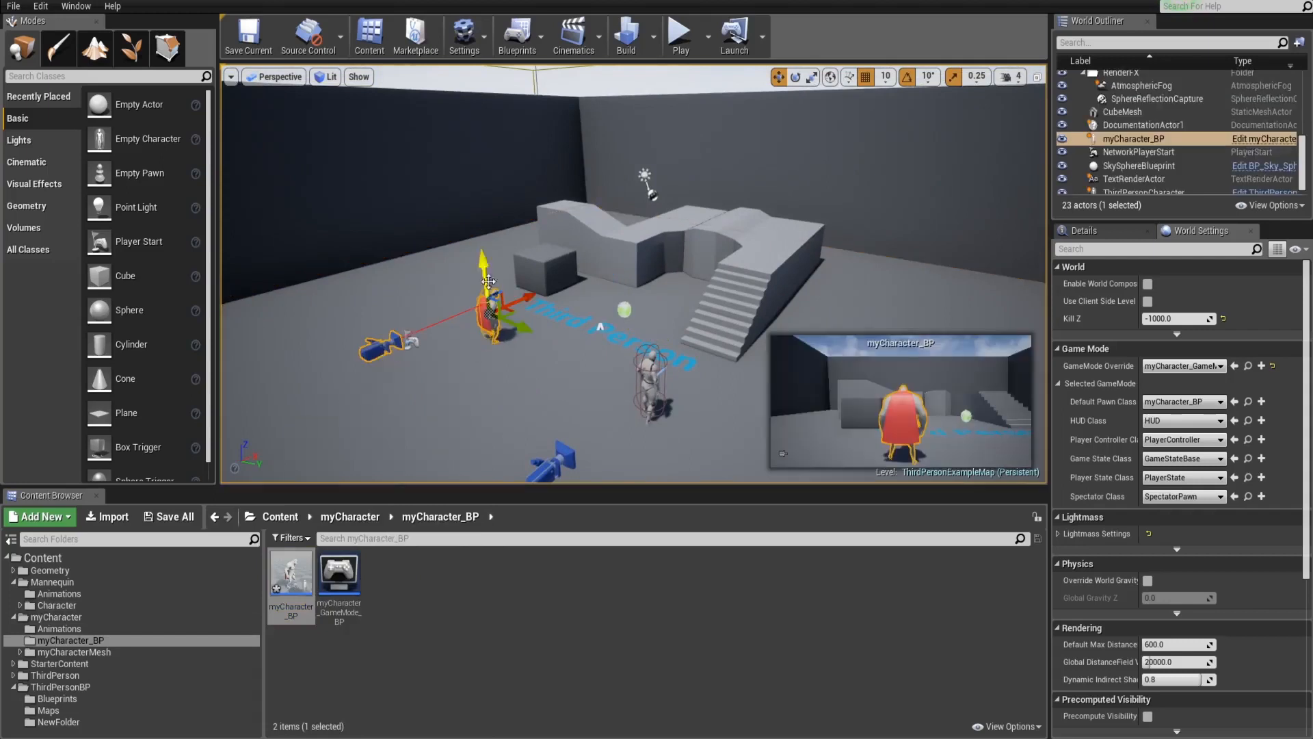
{"action": "scroll", "coordinate": [425, 352], "scroll_direction": "up", "scroll_amount": 5}
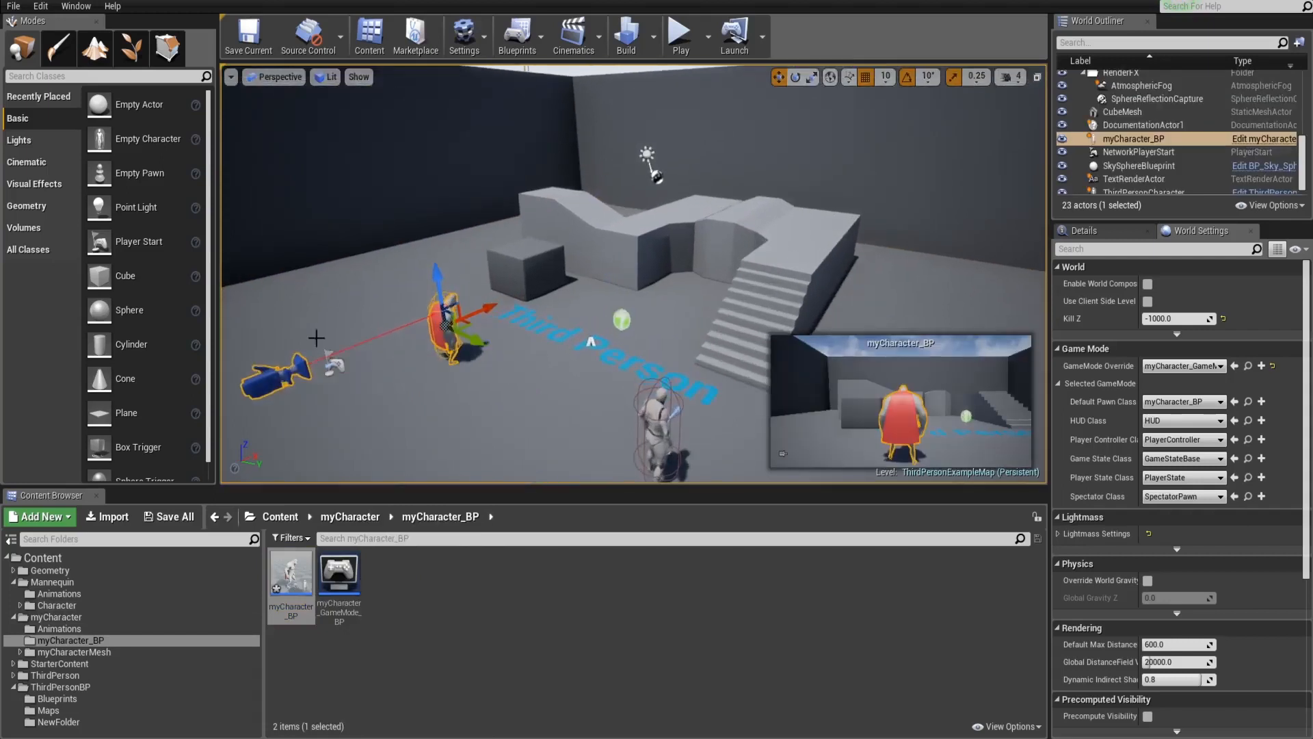
{"action": "scroll", "coordinate": [318, 338], "scroll_direction": "up", "scroll_amount": 2}
{"action": "right_click_drag", "start_coordinate": [413, 366], "coordinate": [360, 409]}
{"action": "key", "text": "s"}
{"action": "key", "text": "e"}
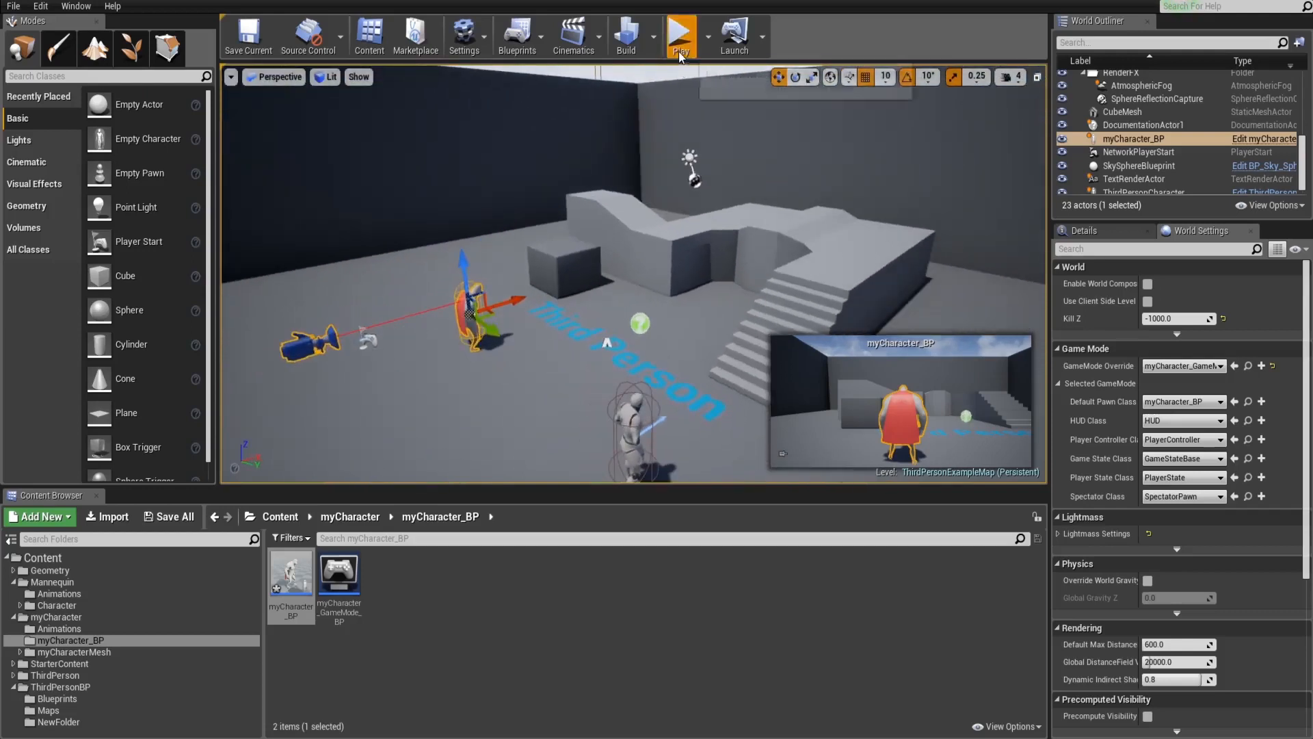
Step: Play the level in the viewport to test which character is controlled, run it forward and stop the session
{"action": "left_click", "coordinate": [681, 48]}
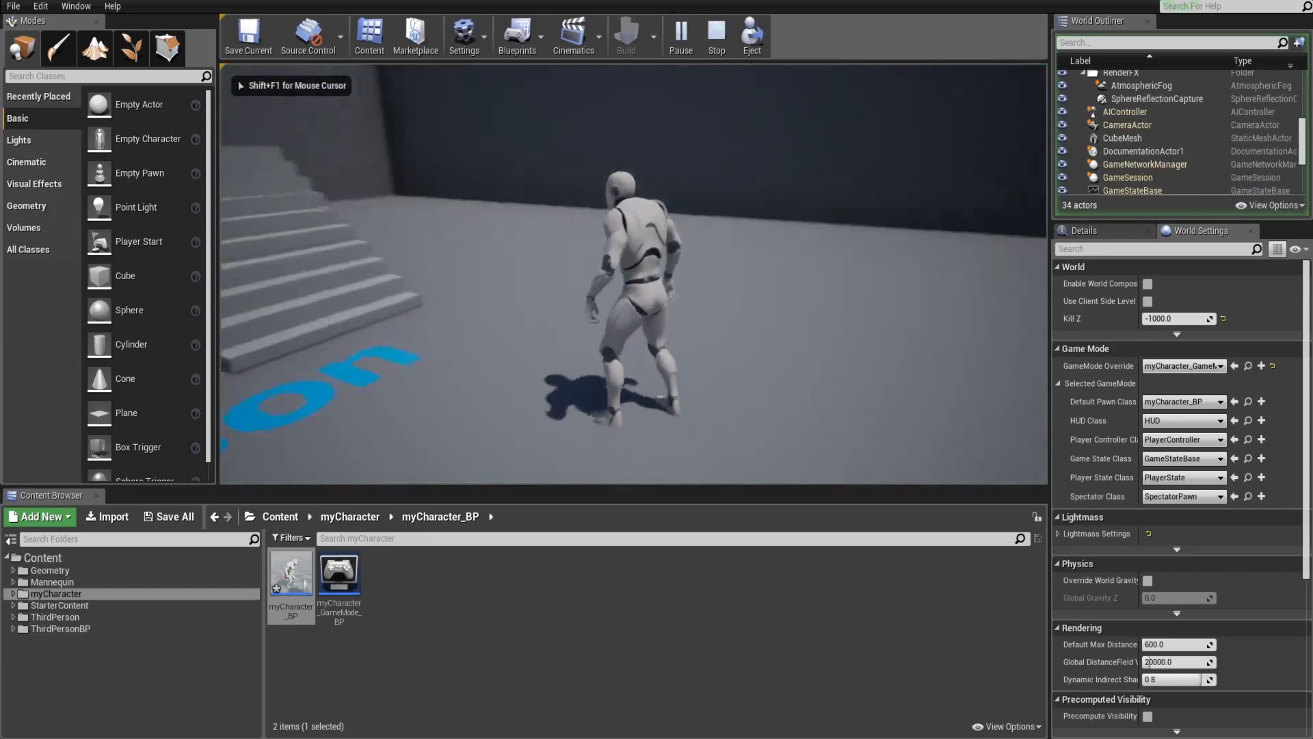
{"action": "key", "text": "w"}
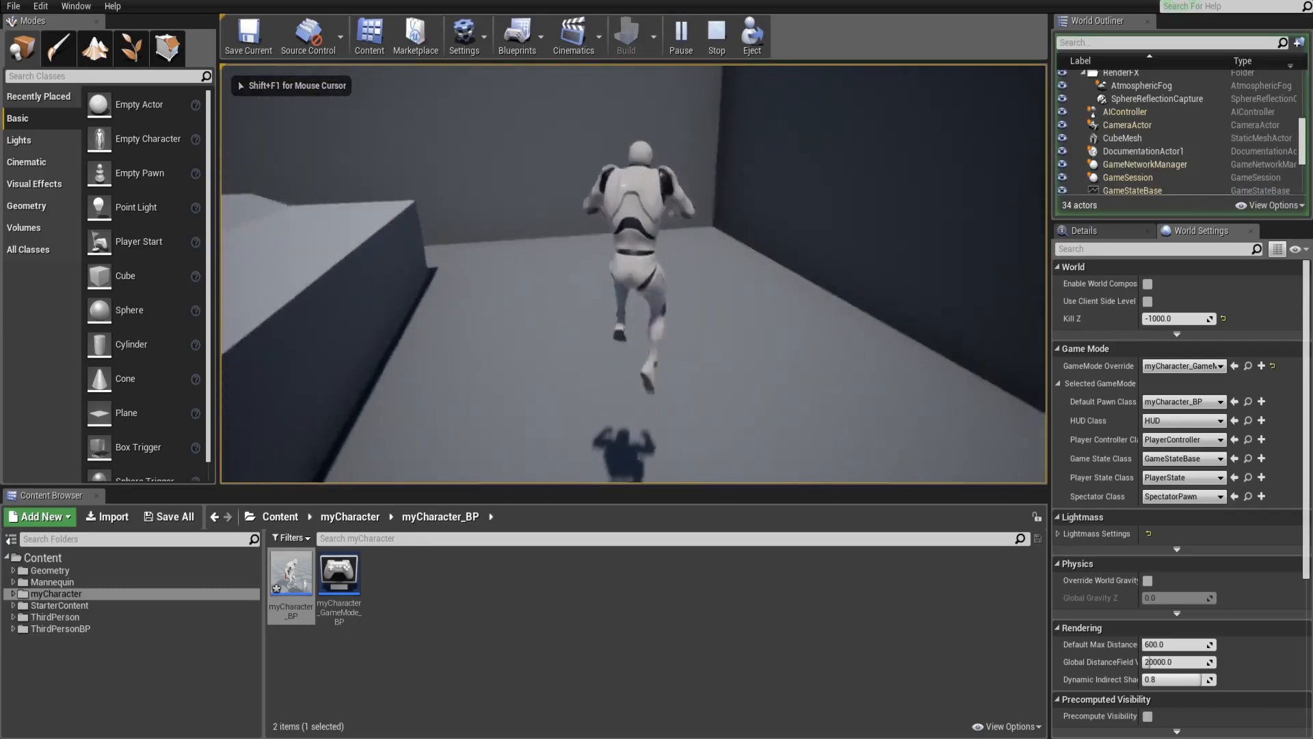
{"action": "key", "text": "Escape"}
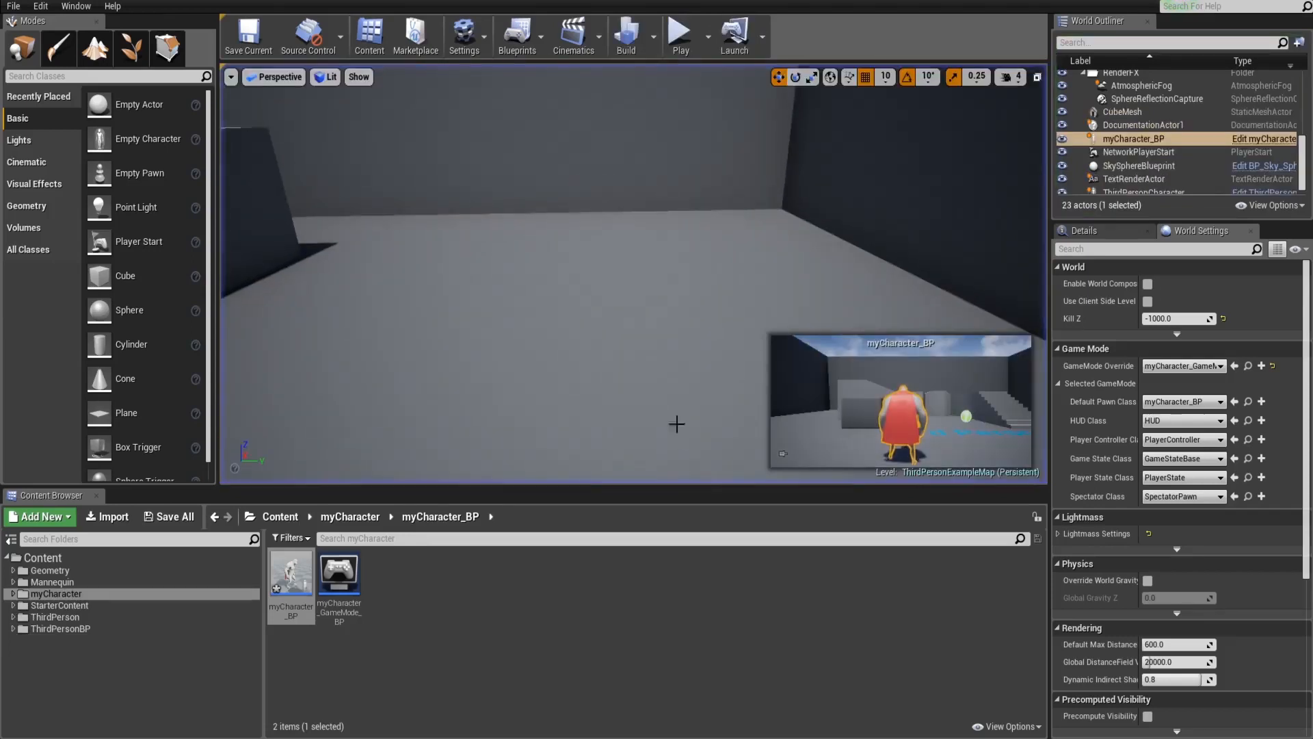
Step: Examine the level's characters and the actor list in the World Outliner with the placed myCharacter_BP selected
{"action": "scroll", "coordinate": [557, 328], "scroll_direction": "down", "scroll_amount": 10}
{"action": "right_click_drag", "start_coordinate": [537, 331], "coordinate": [479, 331]}
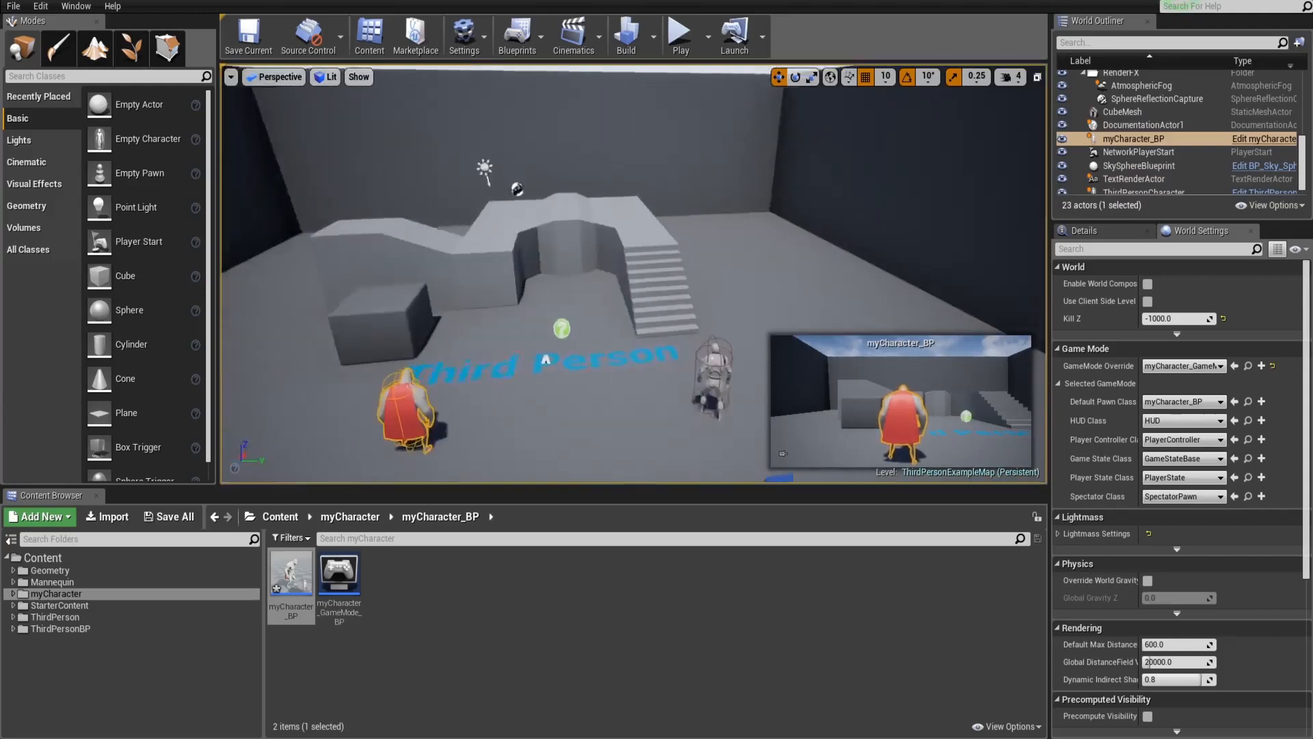
{"action": "right_click_drag", "start_coordinate": [404, 379], "coordinate": [588, 393]}
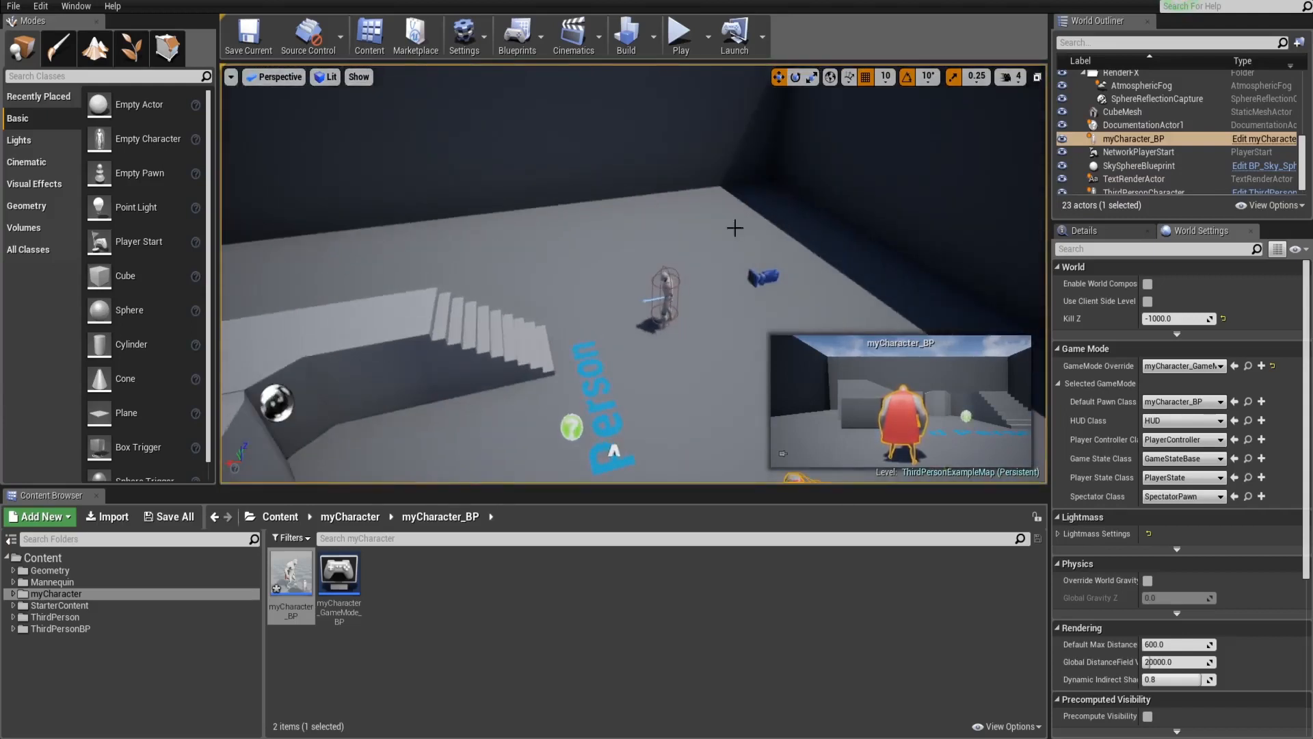
{"action": "left_click", "coordinate": [1132, 141]}
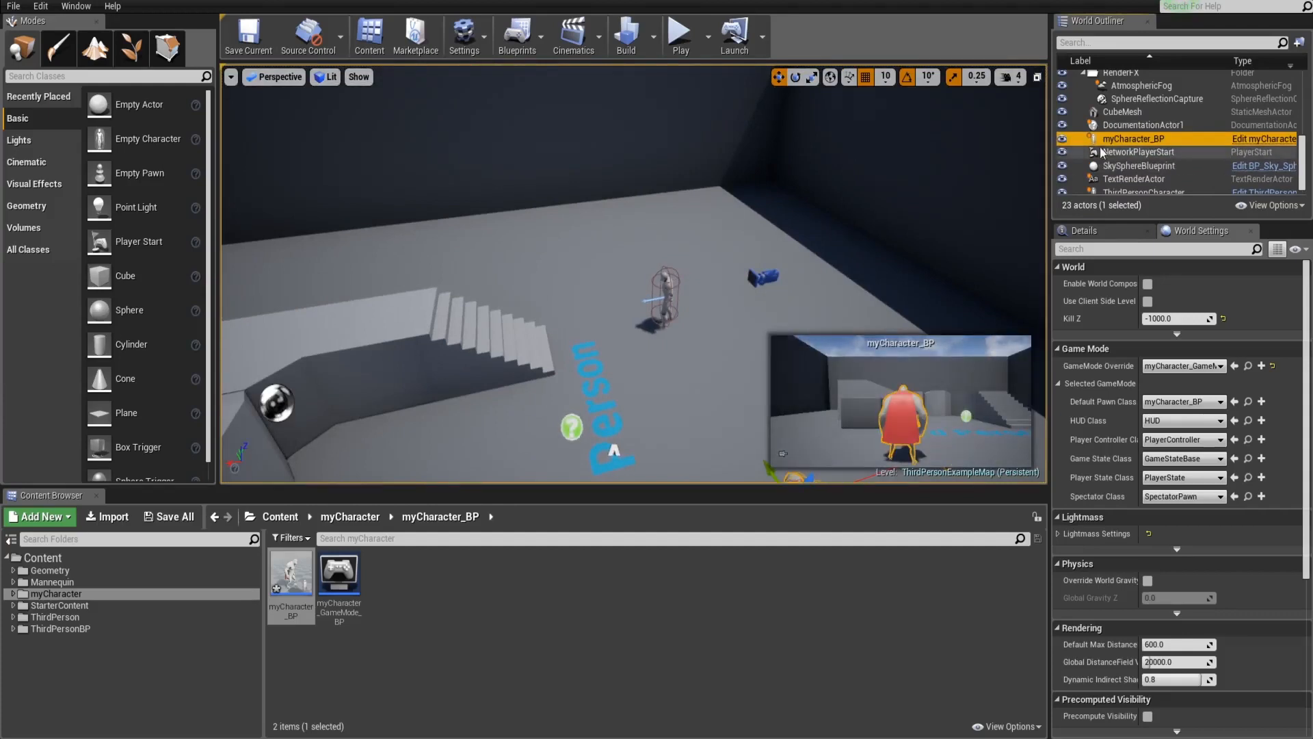
{"action": "scroll", "coordinate": [1118, 161], "scroll_direction": "down", "scroll_amount": 1}
{"action": "scroll", "coordinate": [1139, 116], "scroll_direction": "up", "scroll_amount": 5}
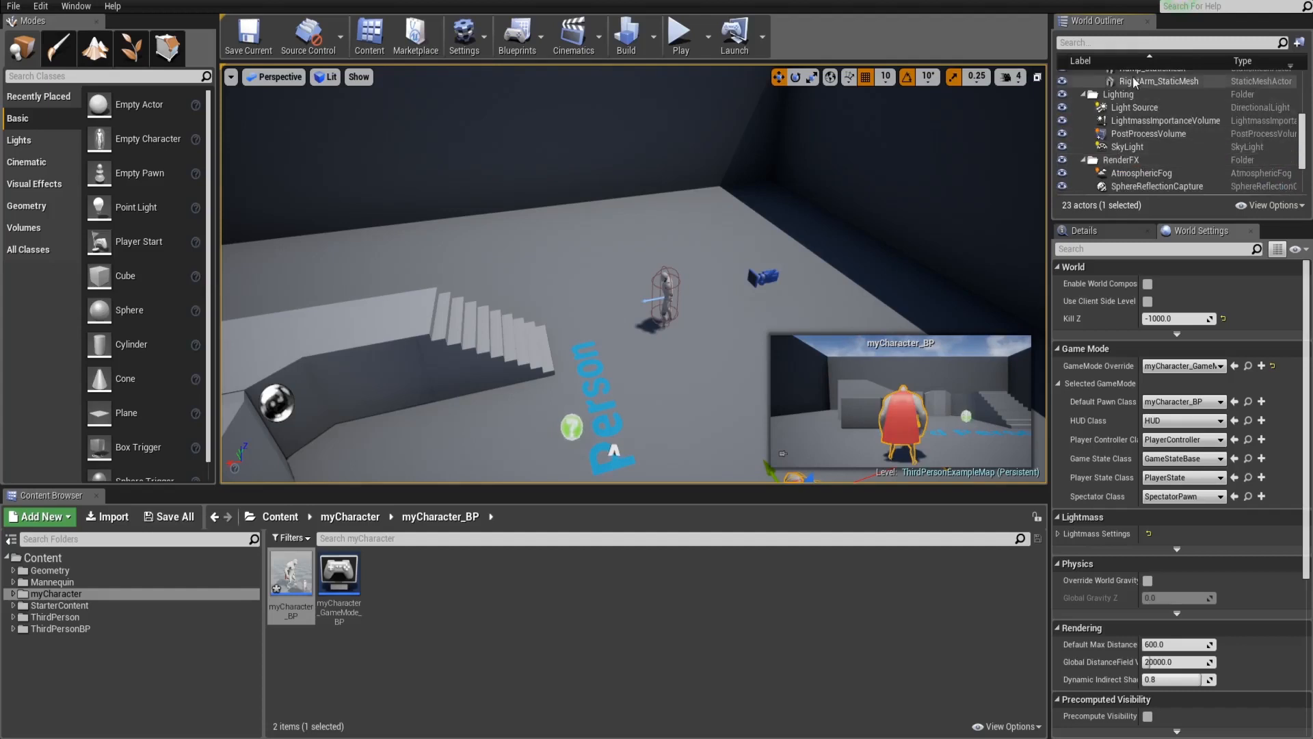
{"action": "scroll", "coordinate": [1171, 97], "scroll_direction": "up", "scroll_amount": 3}
{"action": "scroll", "coordinate": [1166, 99], "scroll_direction": "down", "scroll_amount": 6}
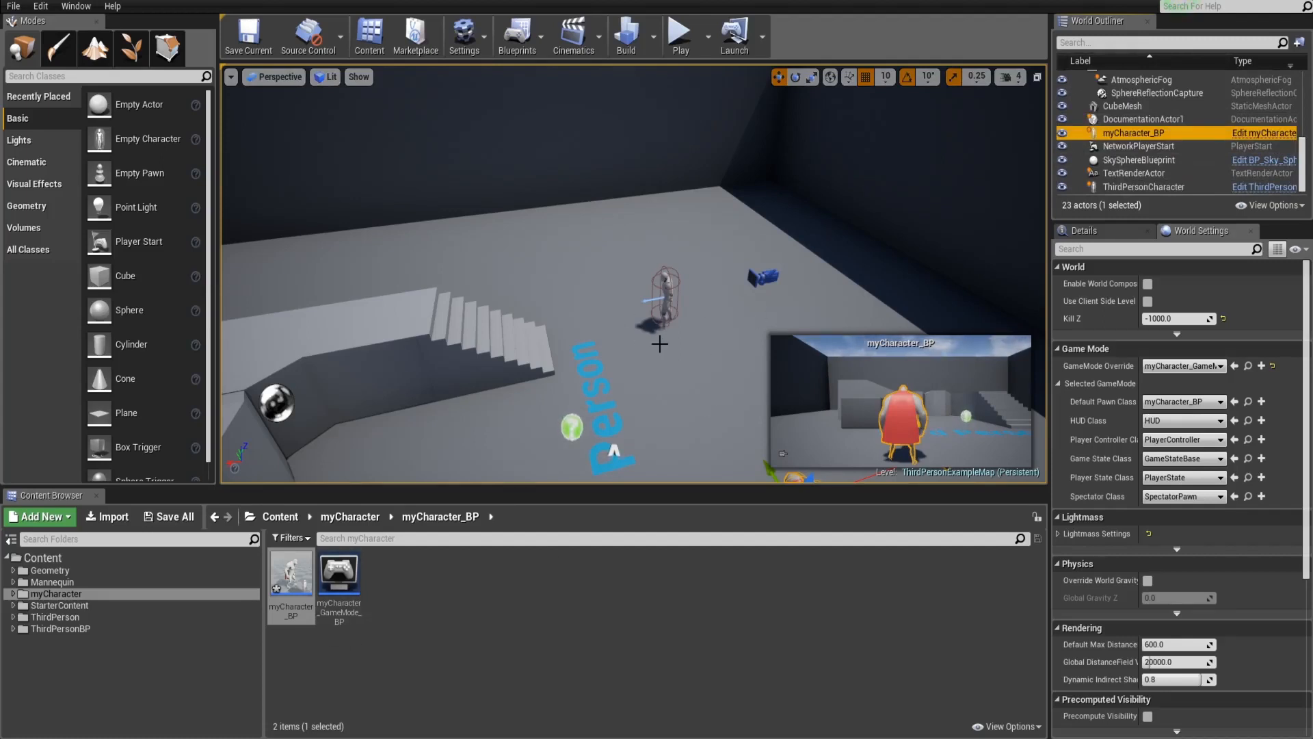
{"action": "left_click_drag", "start_coordinate": [635, 417], "coordinate": [708, 440], "text": "alt"}
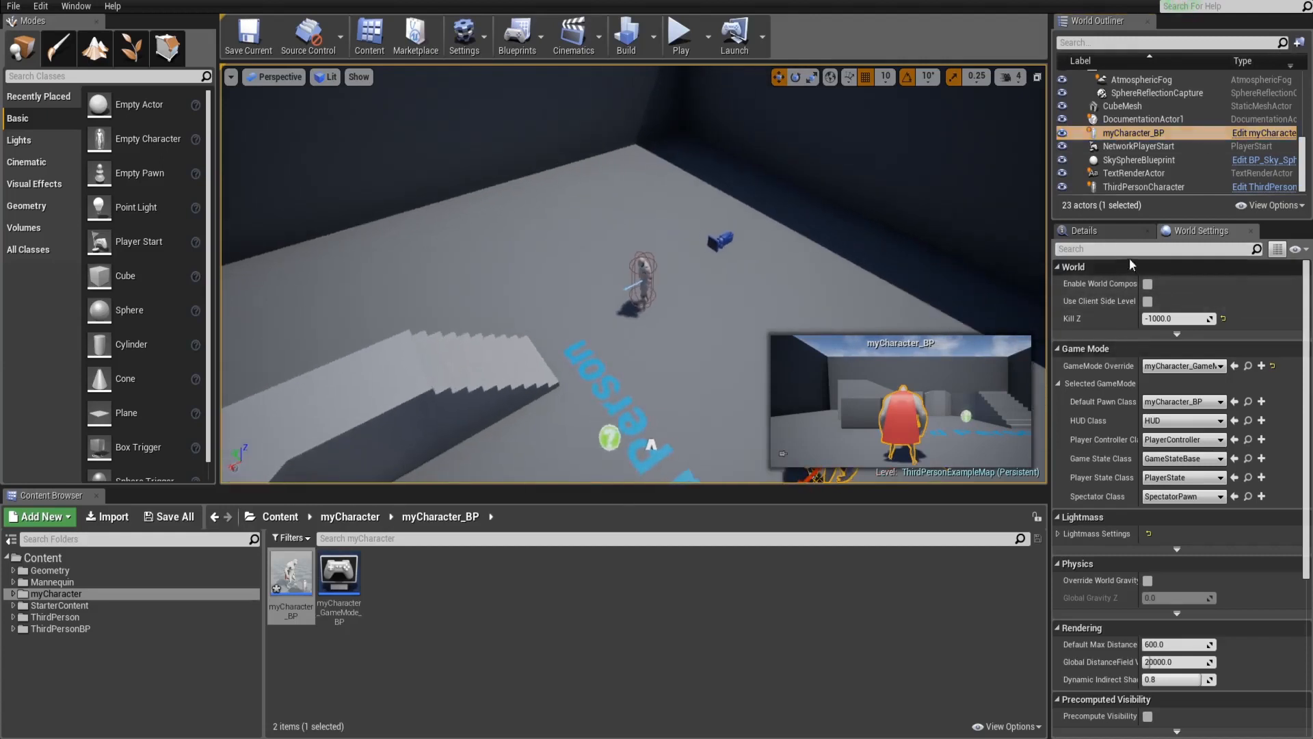
Step: Set Auto Possess Player of the placed myCharacter_BP to Player 0 and save the modified blueprint and level
{"action": "left_click", "coordinate": [1118, 232]}
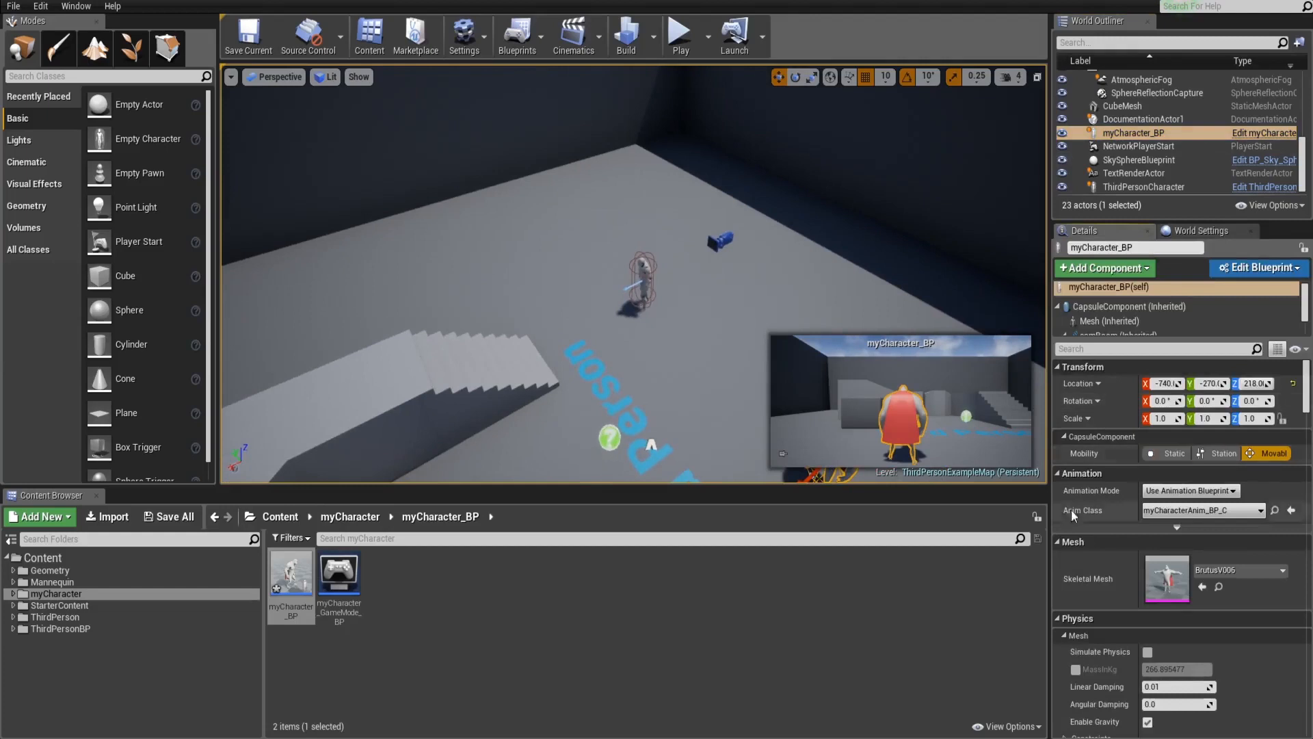
{"action": "scroll", "coordinate": [1099, 688], "scroll_direction": "down", "scroll_amount": 10}
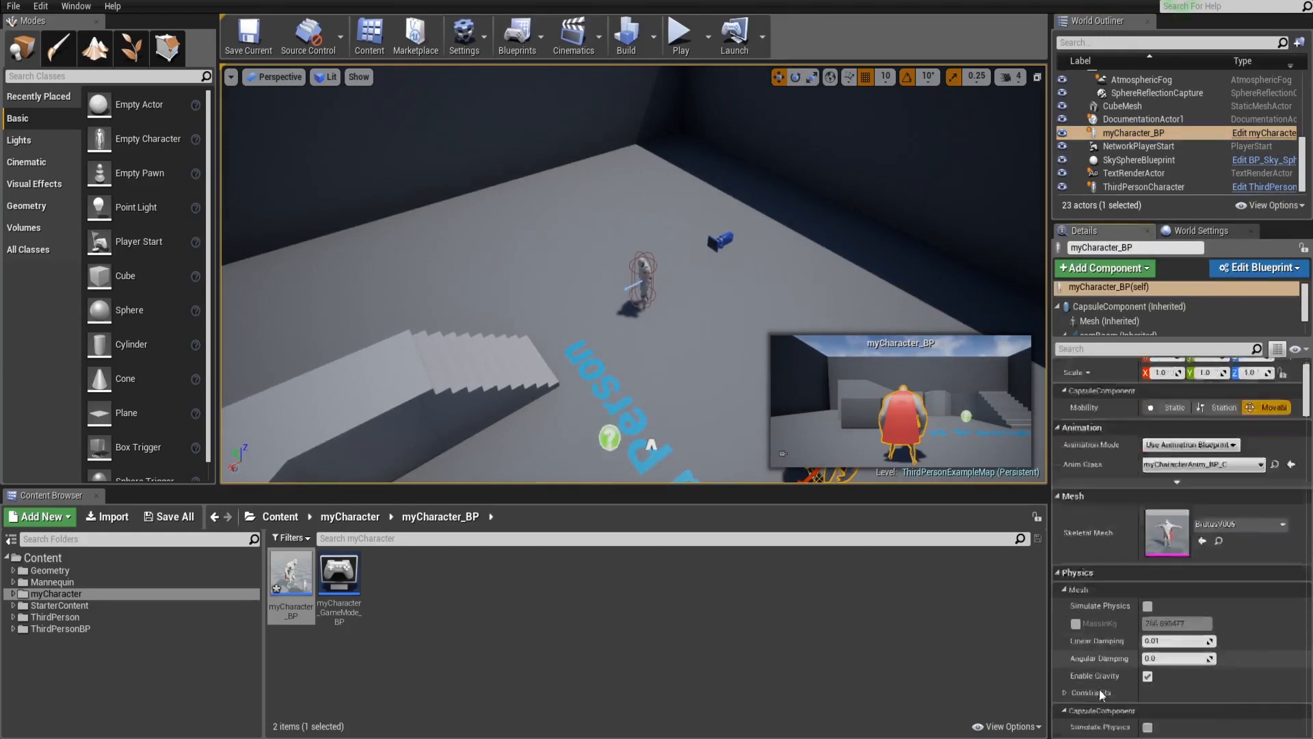
{"action": "left_click_drag", "start_coordinate": [1309, 431], "coordinate": [1309, 717]}
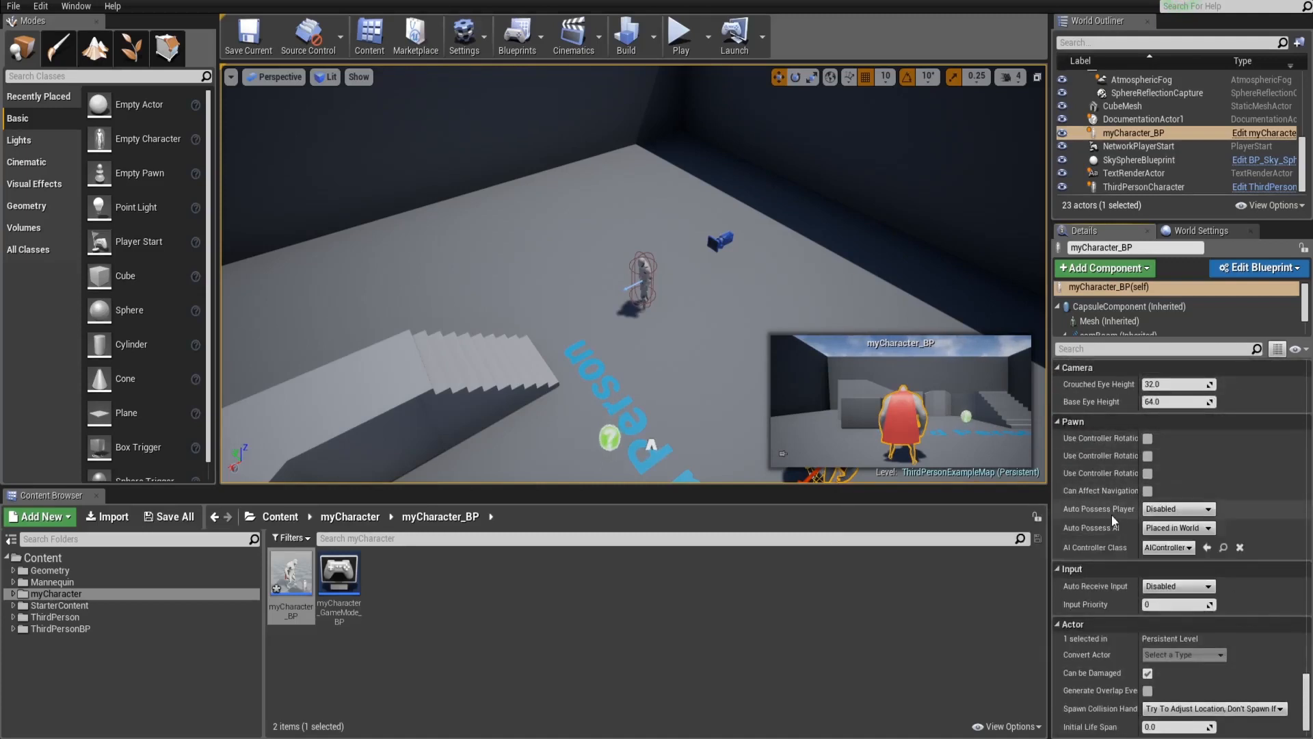
{"action": "left_click", "coordinate": [1176, 509]}
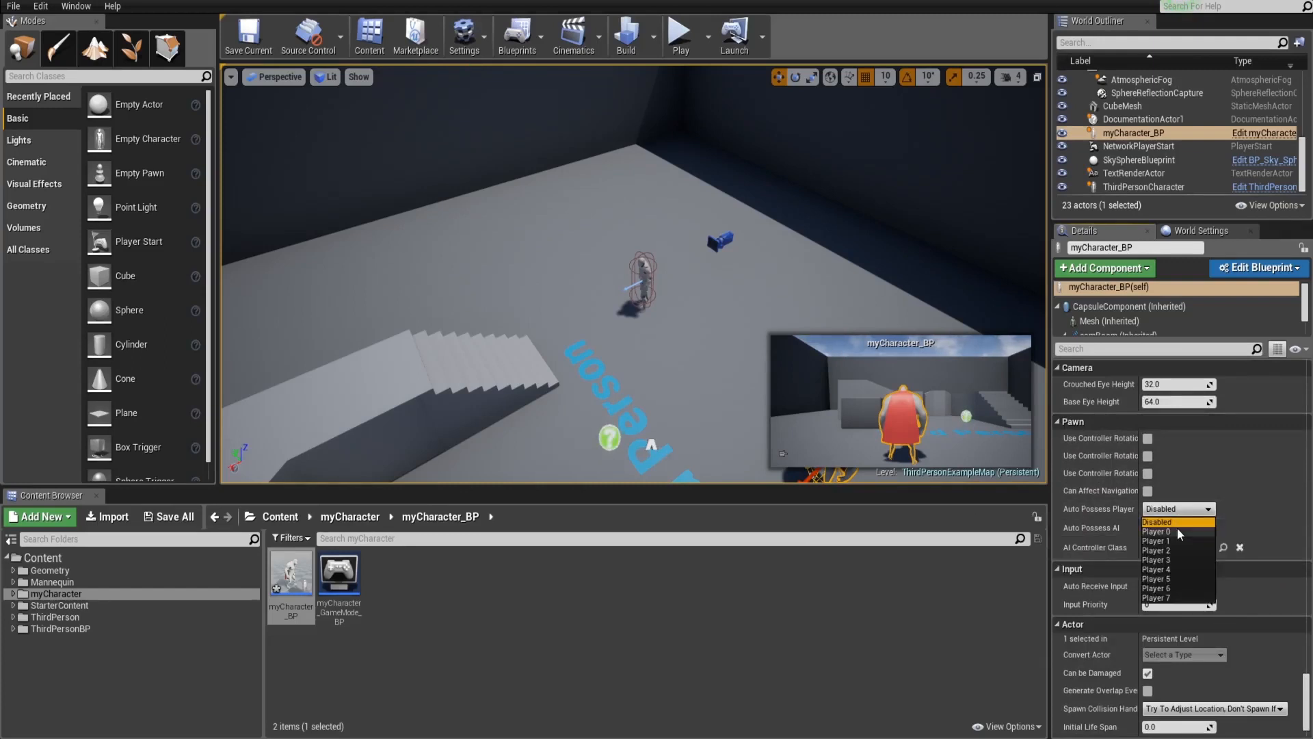
{"action": "left_click", "coordinate": [1177, 532]}
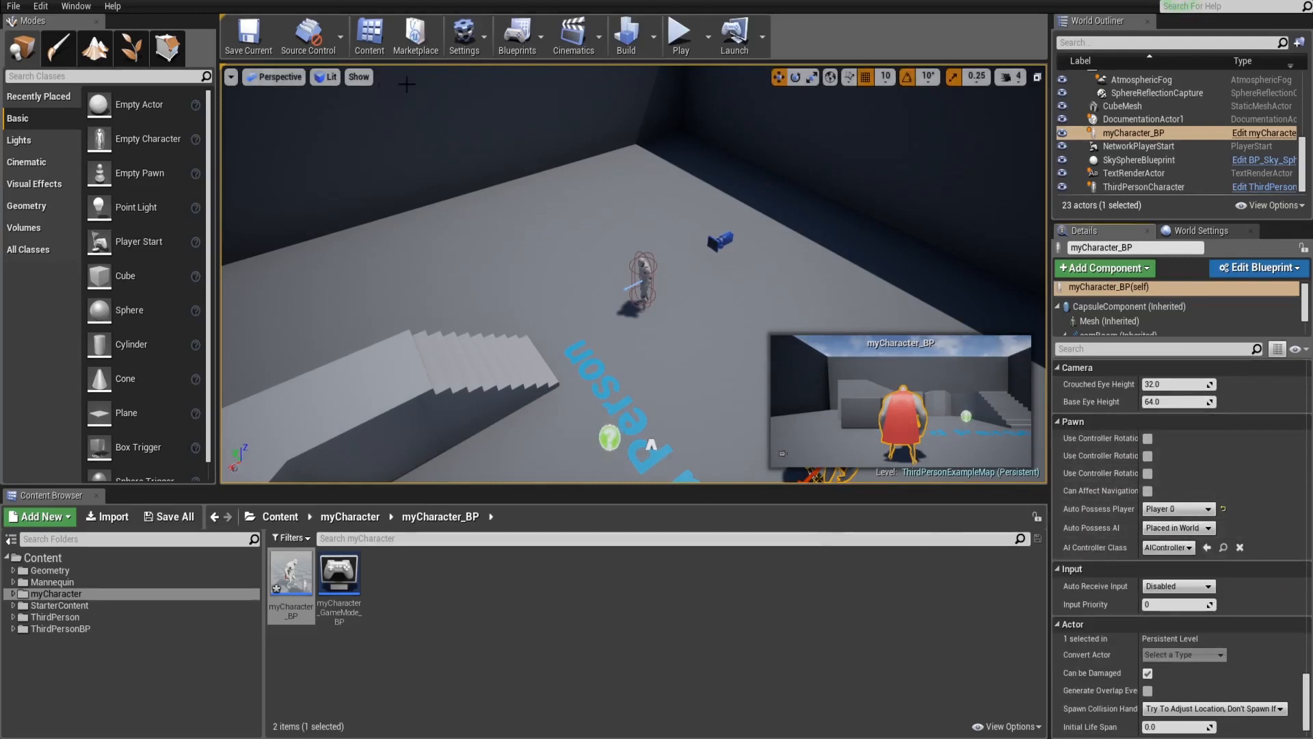
{"action": "left_click", "coordinate": [169, 517]}
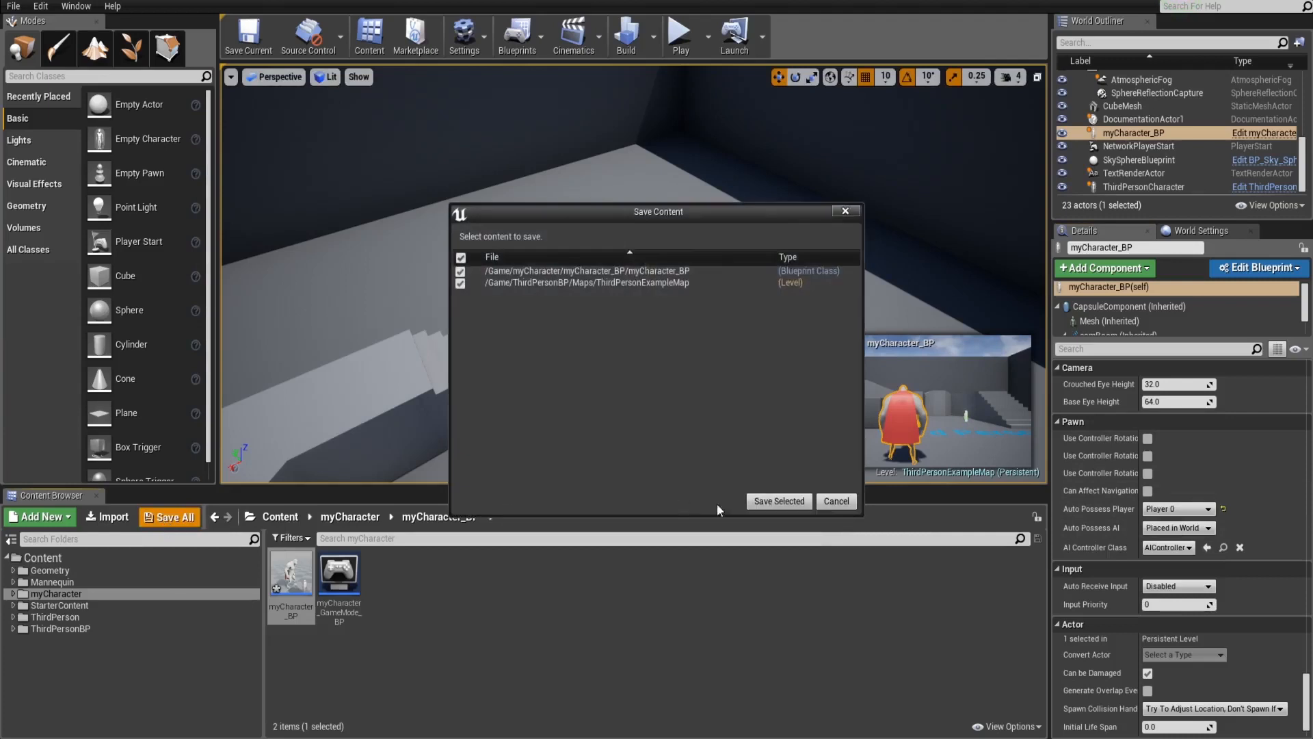
{"action": "left_click", "coordinate": [787, 500]}
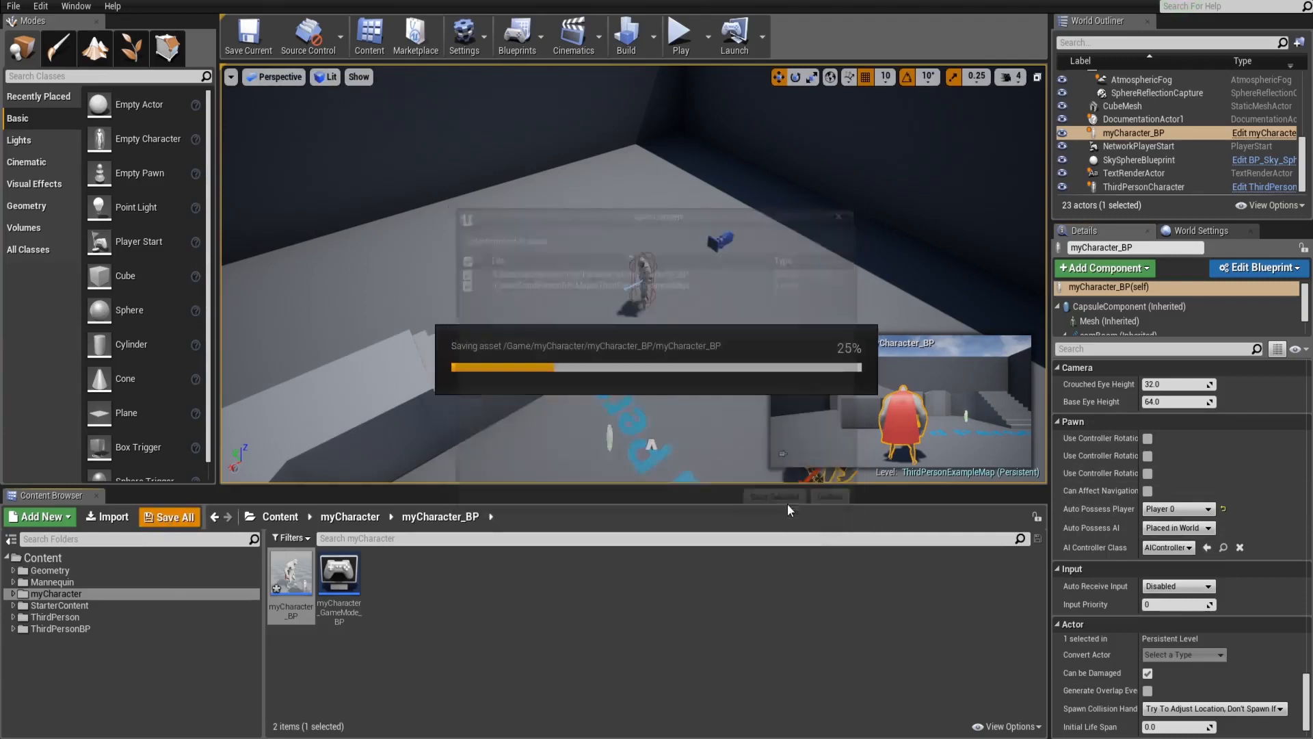
Step: Play the level and run the character around the arena, including up the stairs and over the walkway, to test its movement
{"action": "left_click", "coordinate": [679, 37]}
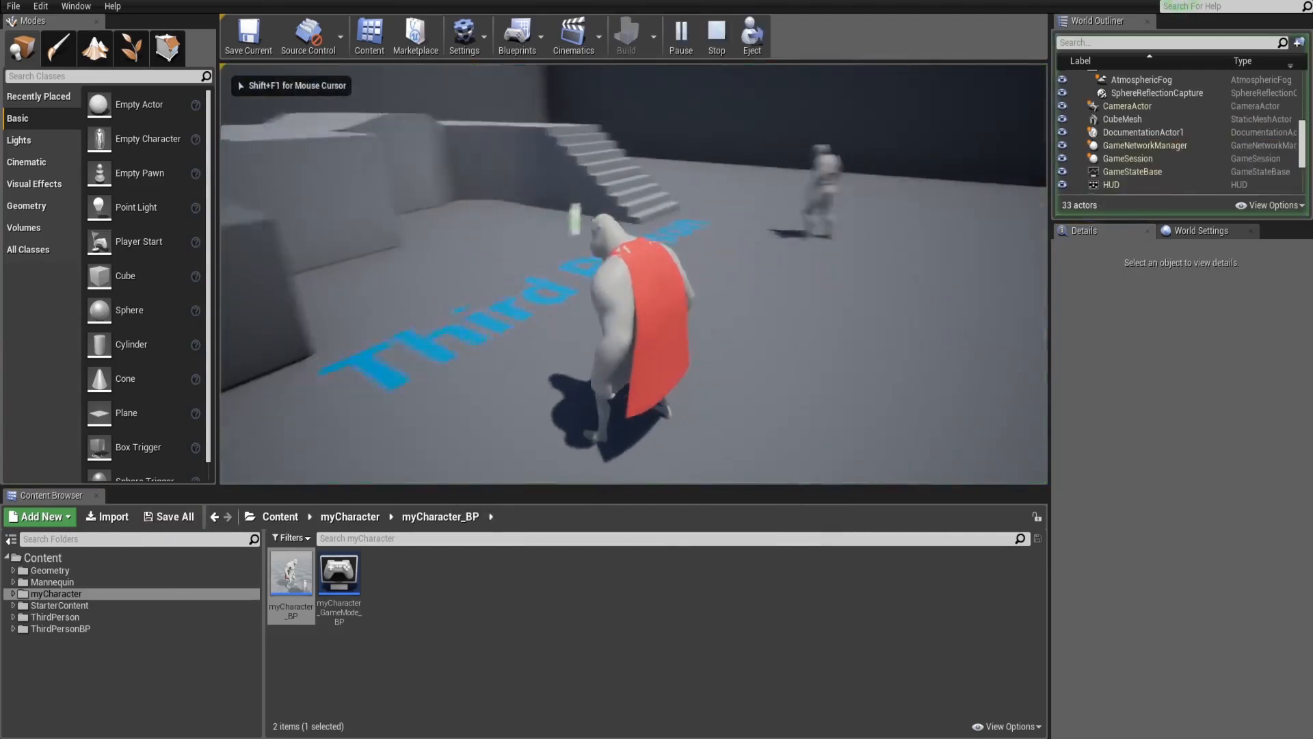
{"action": "key", "text": "w"}
{"action": "key", "text": "w"}
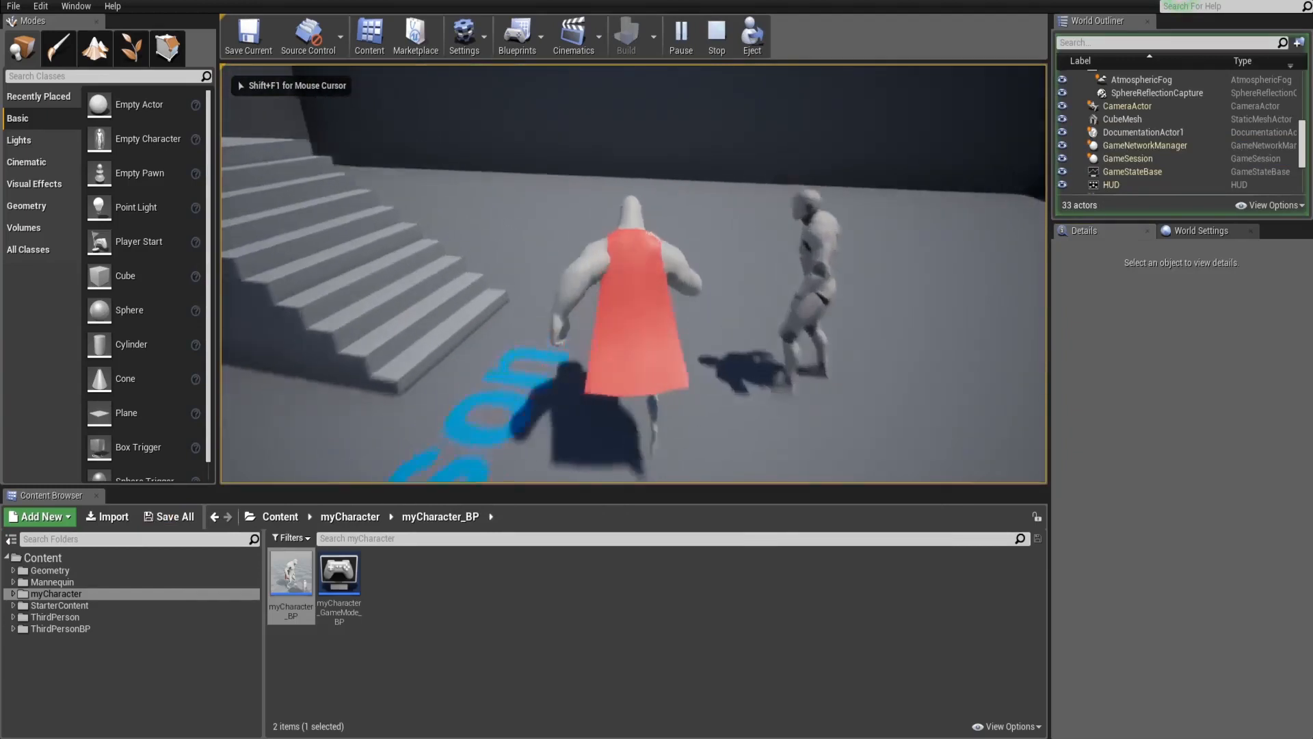
{"action": "key", "text": "w"}
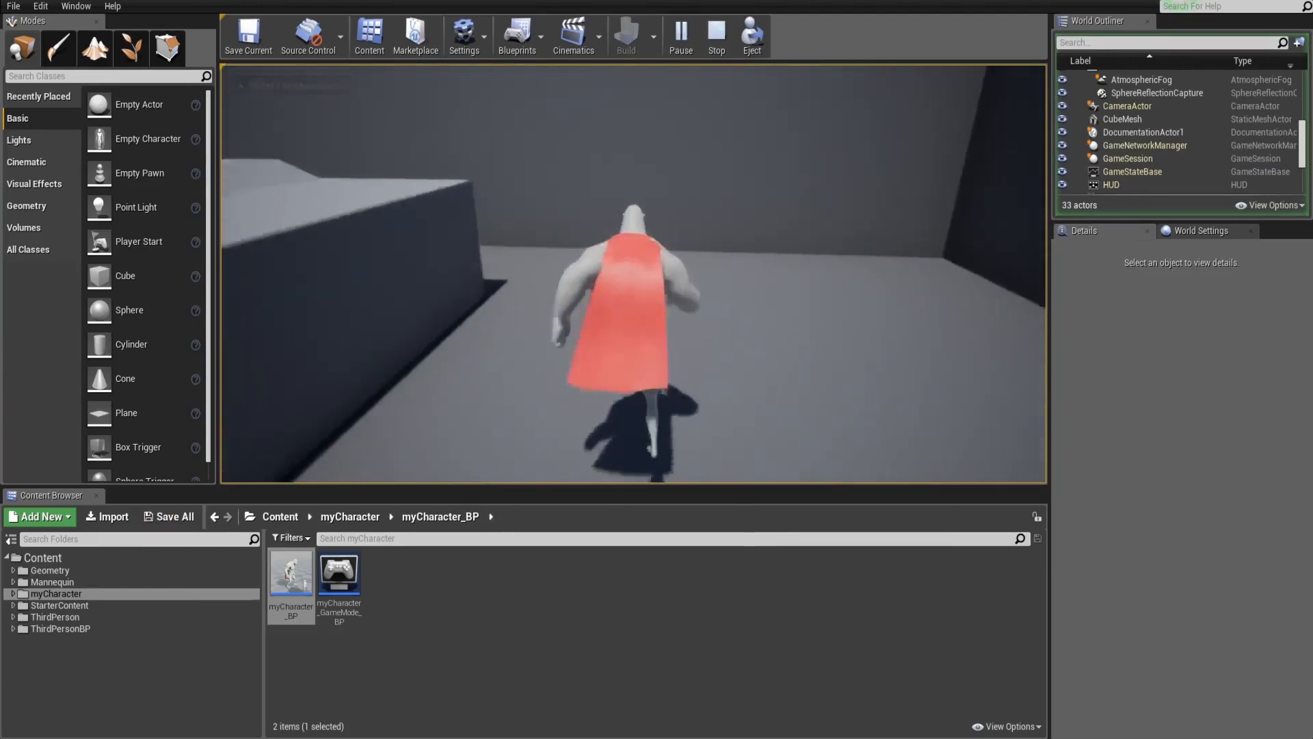
{"action": "key", "text": "w"}
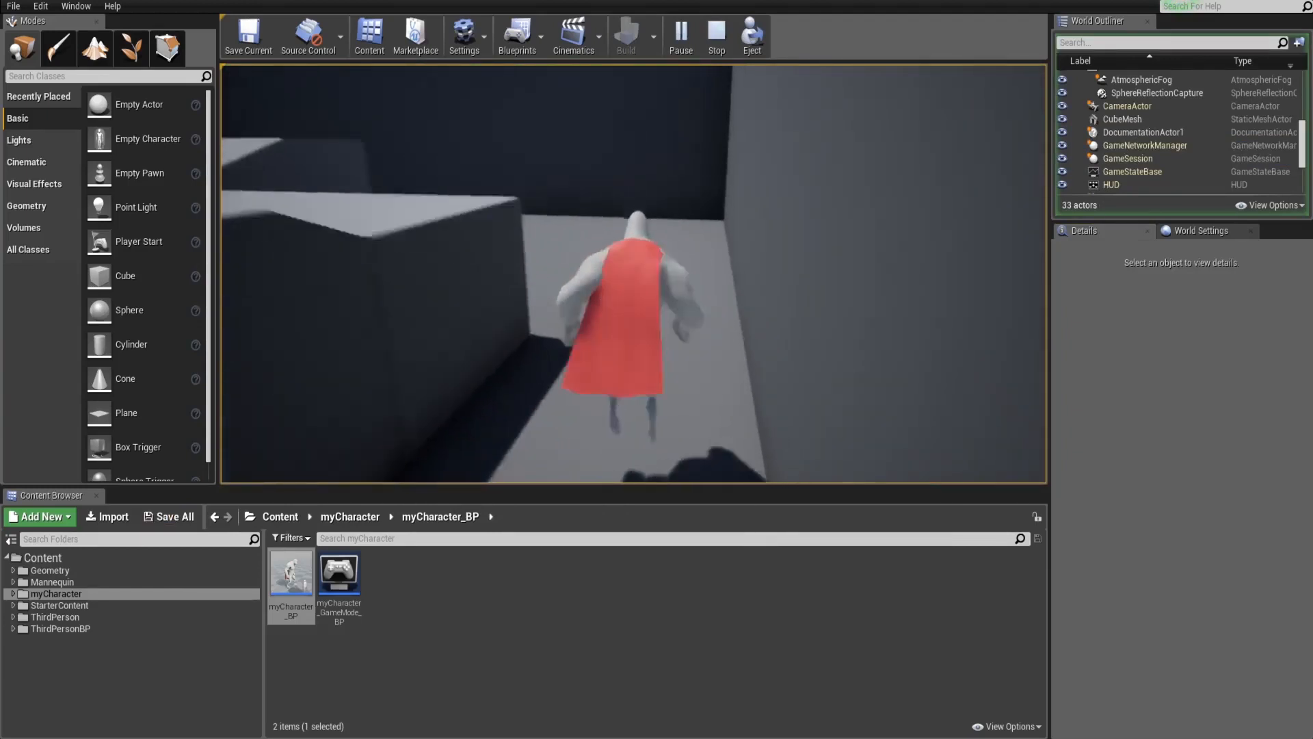
{"action": "key", "text": "w"}
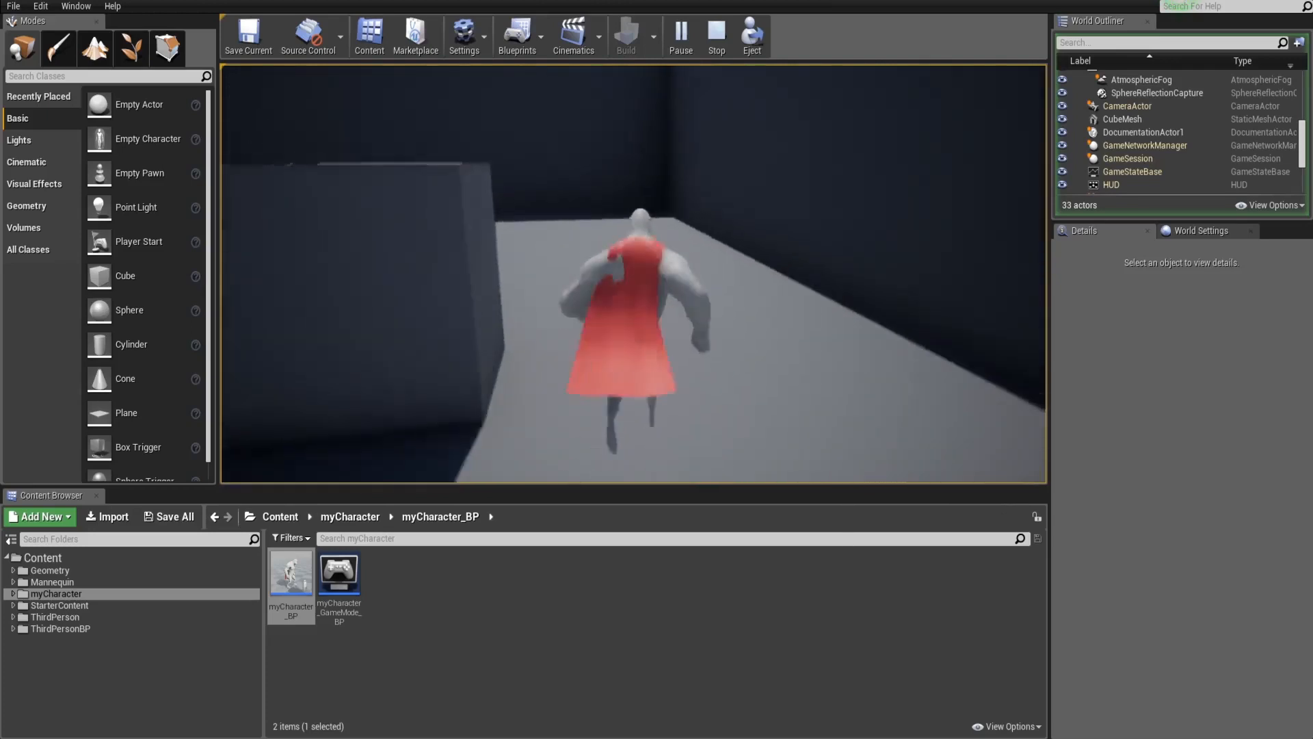
{"action": "key", "text": "w"}
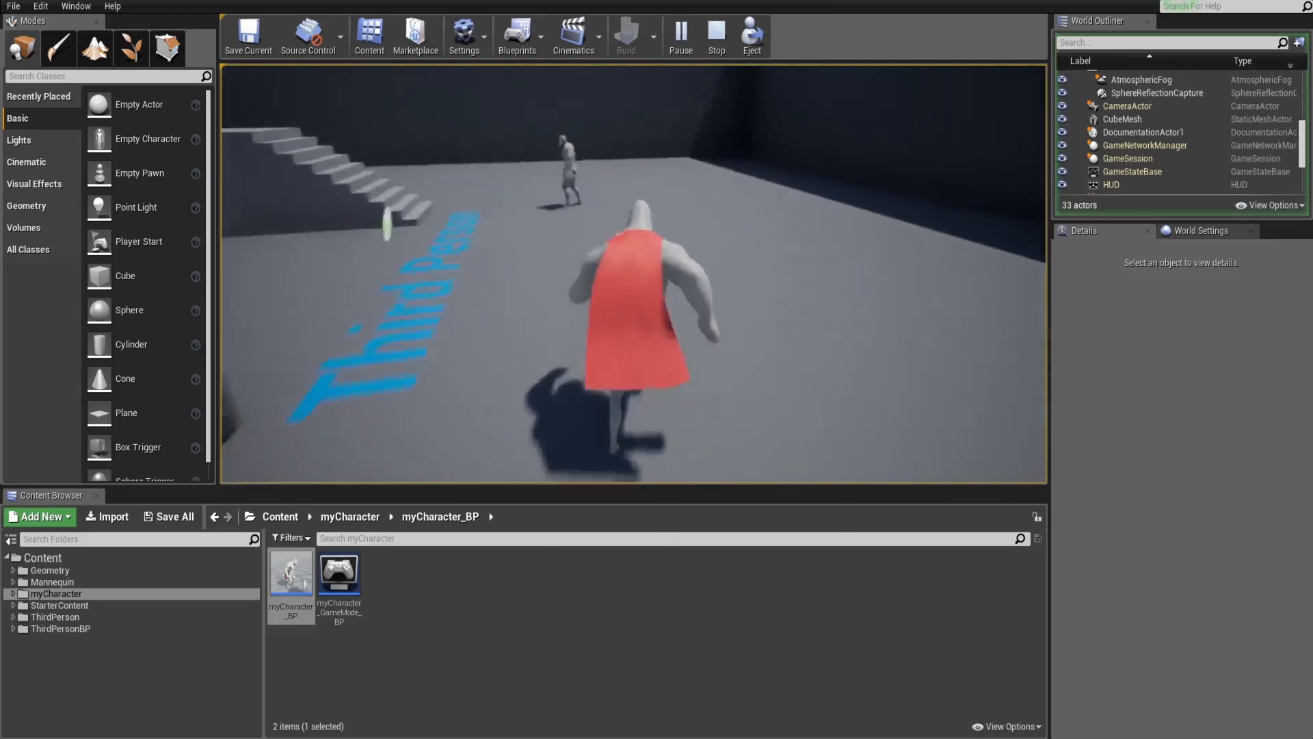
{"action": "key", "text": "w"}
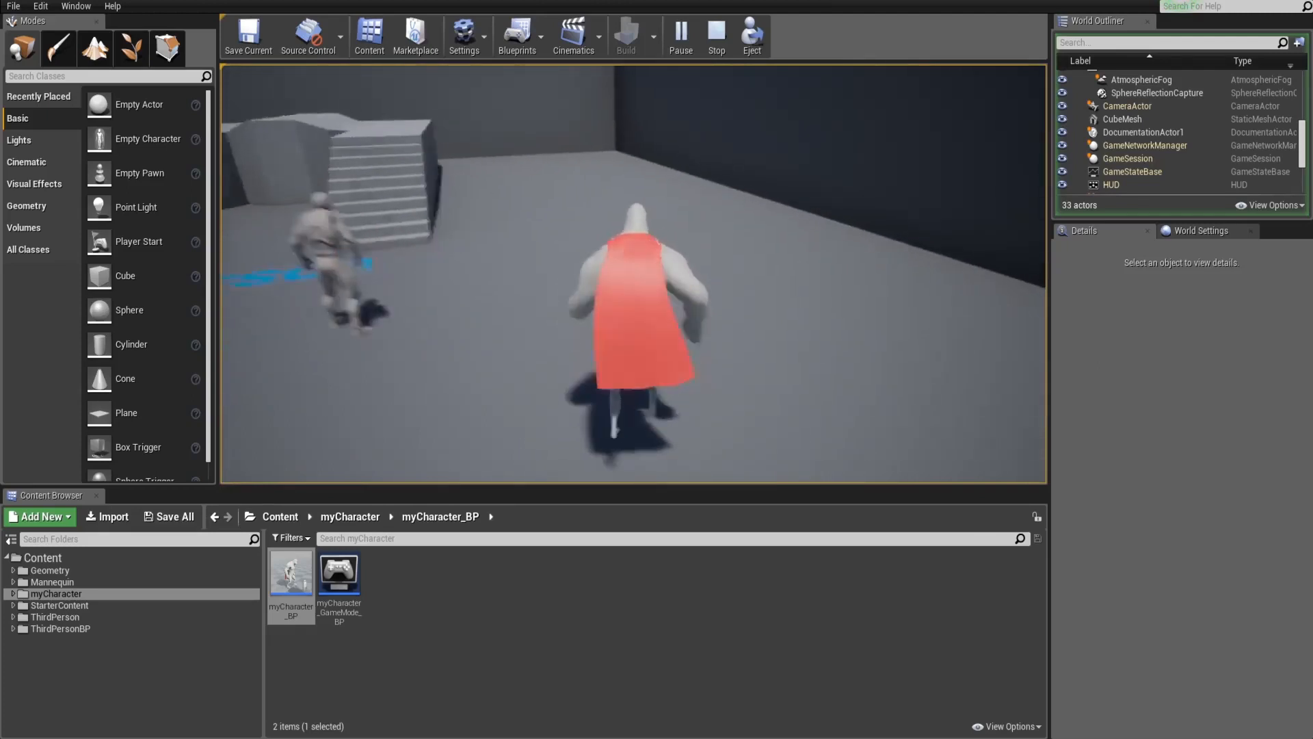
{"action": "key", "text": "w"}
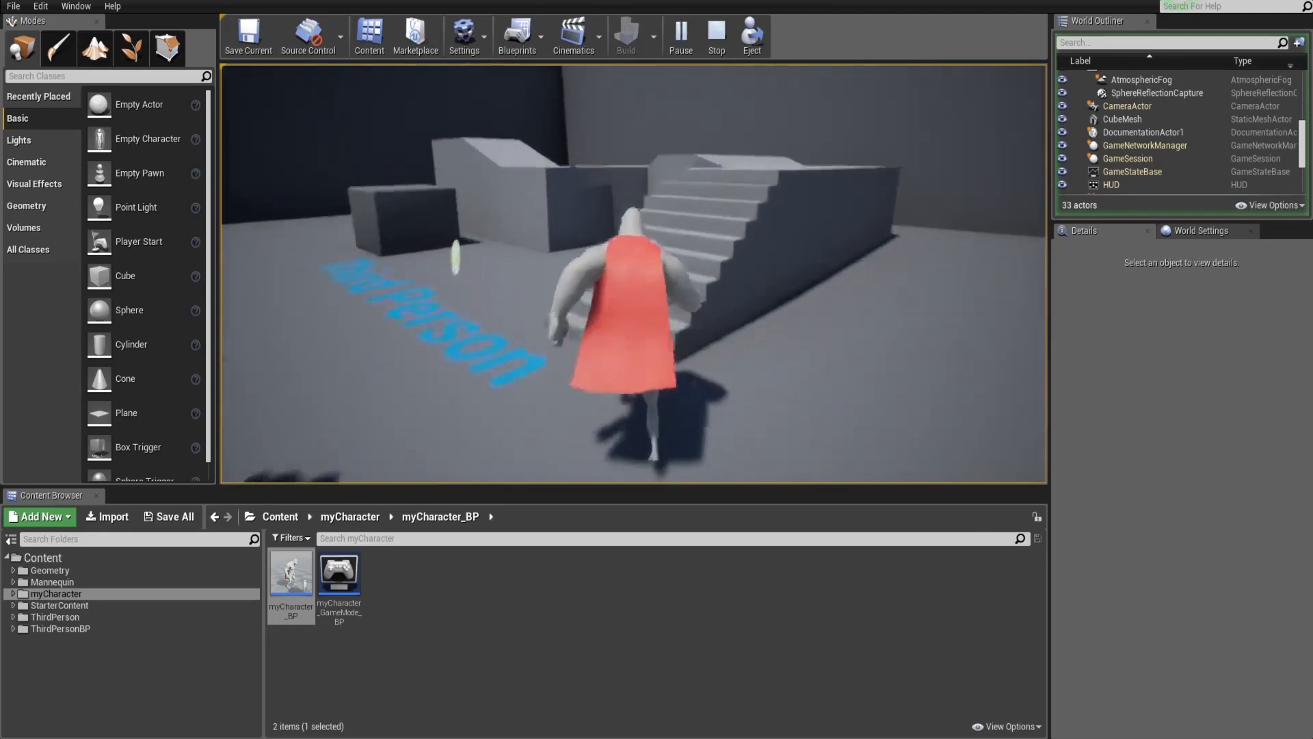
{"action": "key", "text": "w"}
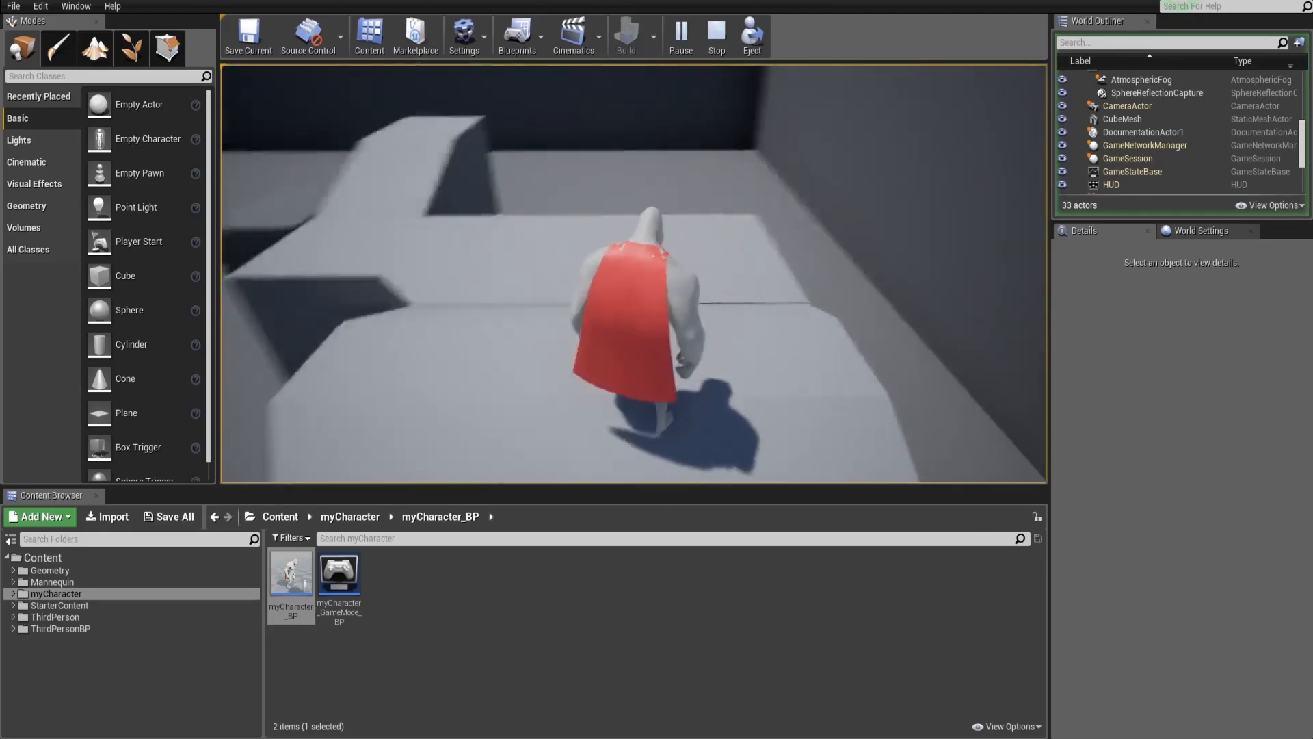
{"action": "key", "text": "w"}
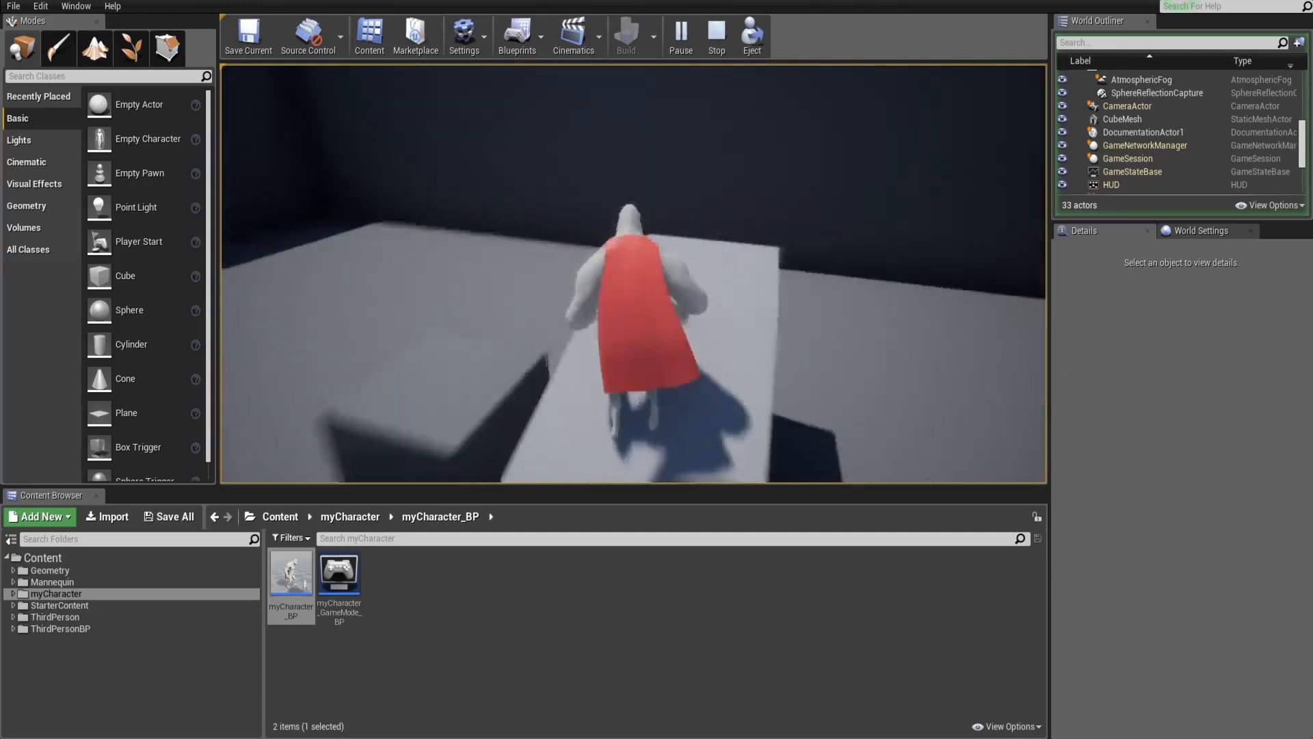
{"action": "key", "text": "w"}
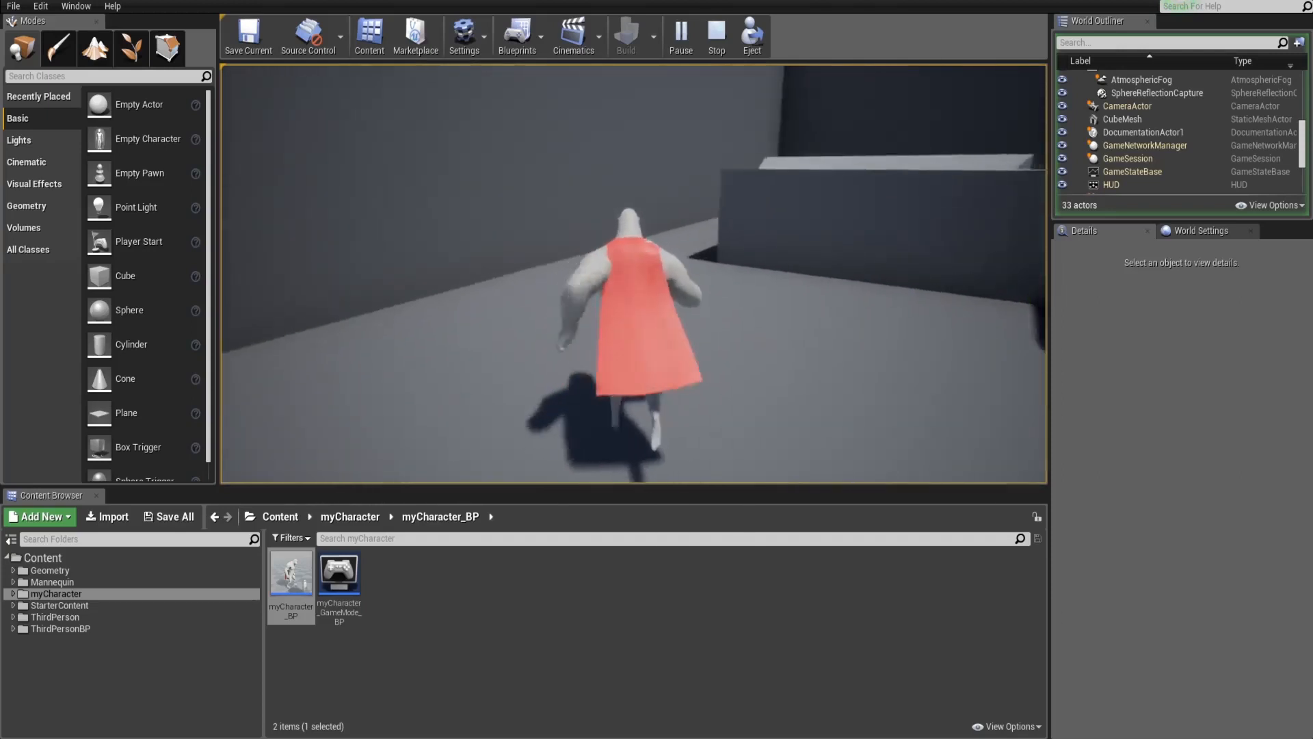
{"action": "key", "text": "w"}
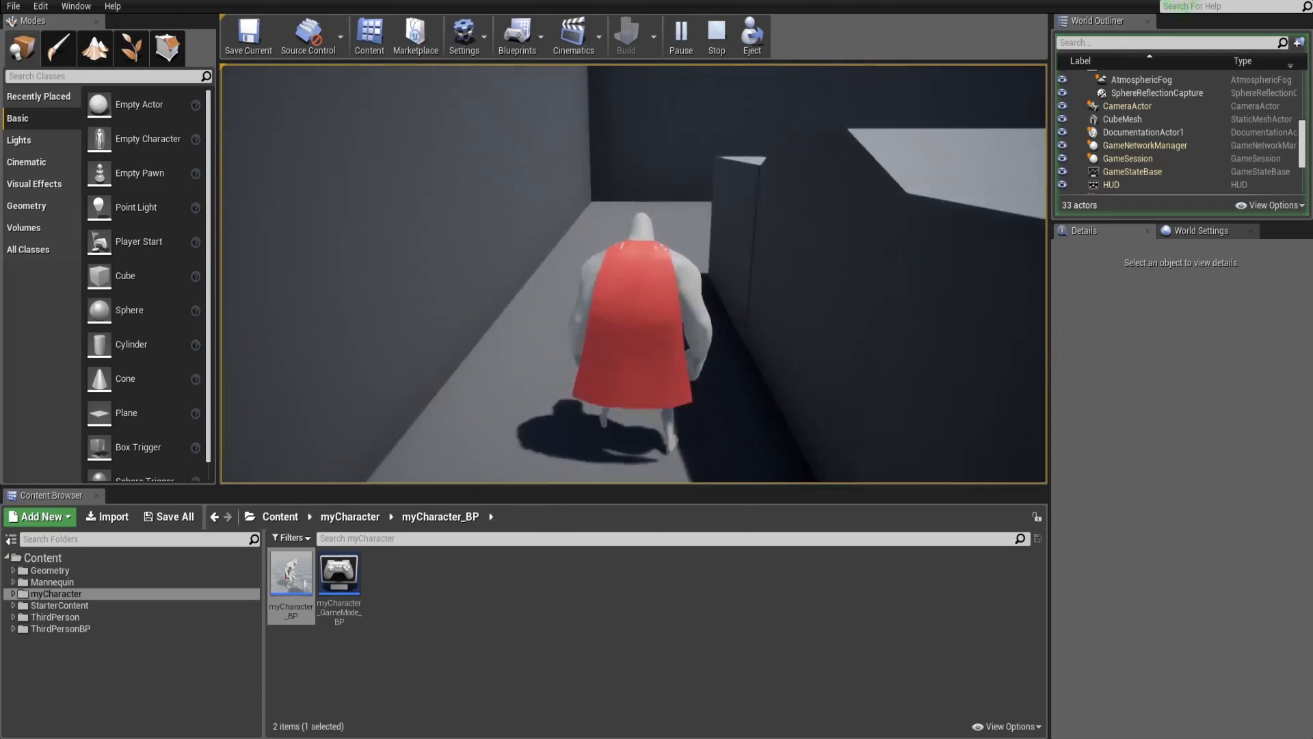
{"action": "key", "text": "w"}
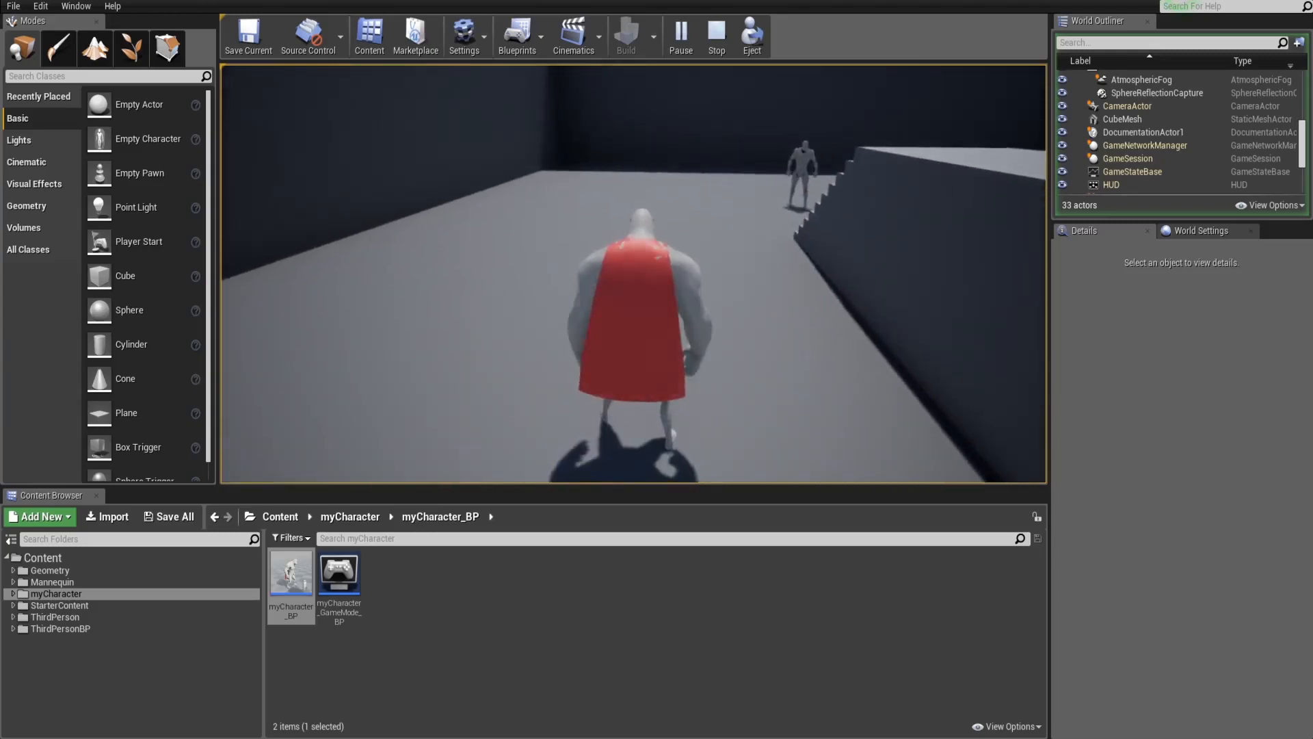
Step: Stop the play session and delete the ThirdPersonCharacter mannequin from the level, leaving myCharacter_BP in place
{"action": "key", "text": "Escape"}
{"action": "scroll", "coordinate": [656, 267], "scroll_direction": "down", "scroll_amount": 4}
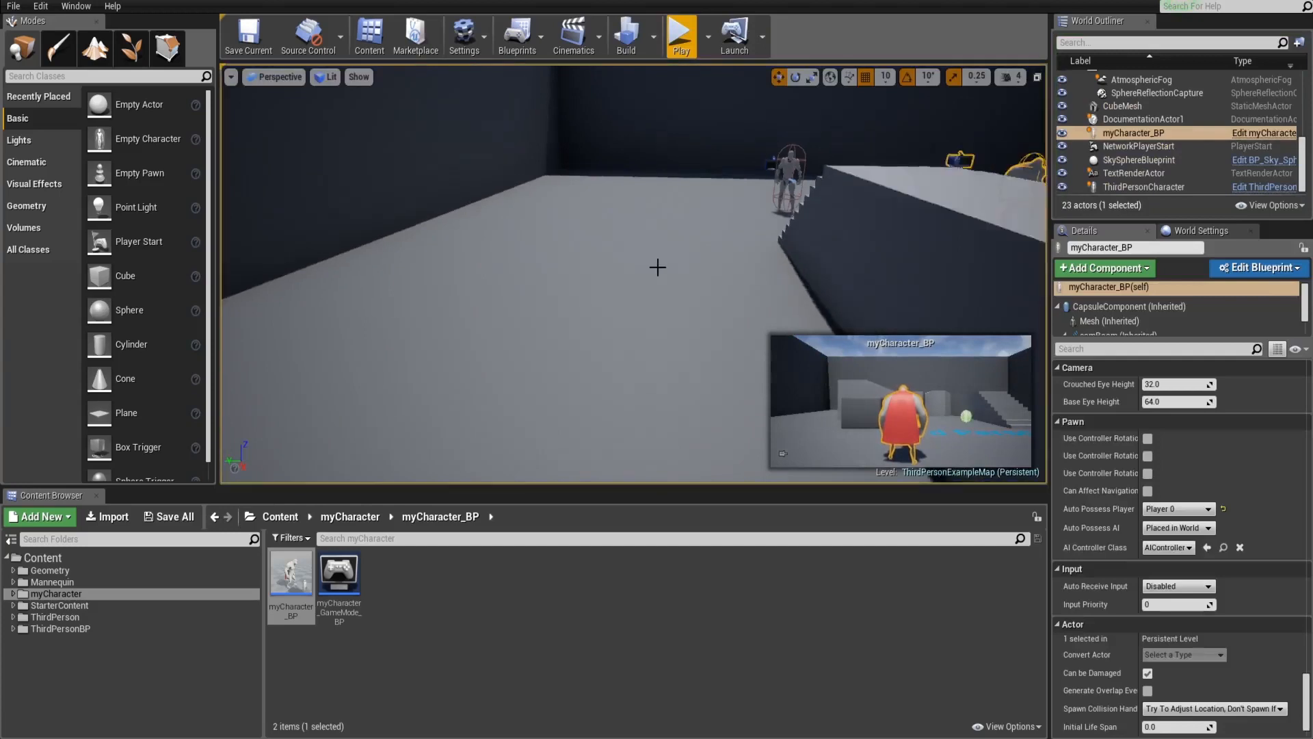
{"action": "right_click_drag", "start_coordinate": [661, 267], "coordinate": [509, 288]}
{"action": "left_click", "coordinate": [575, 316]}
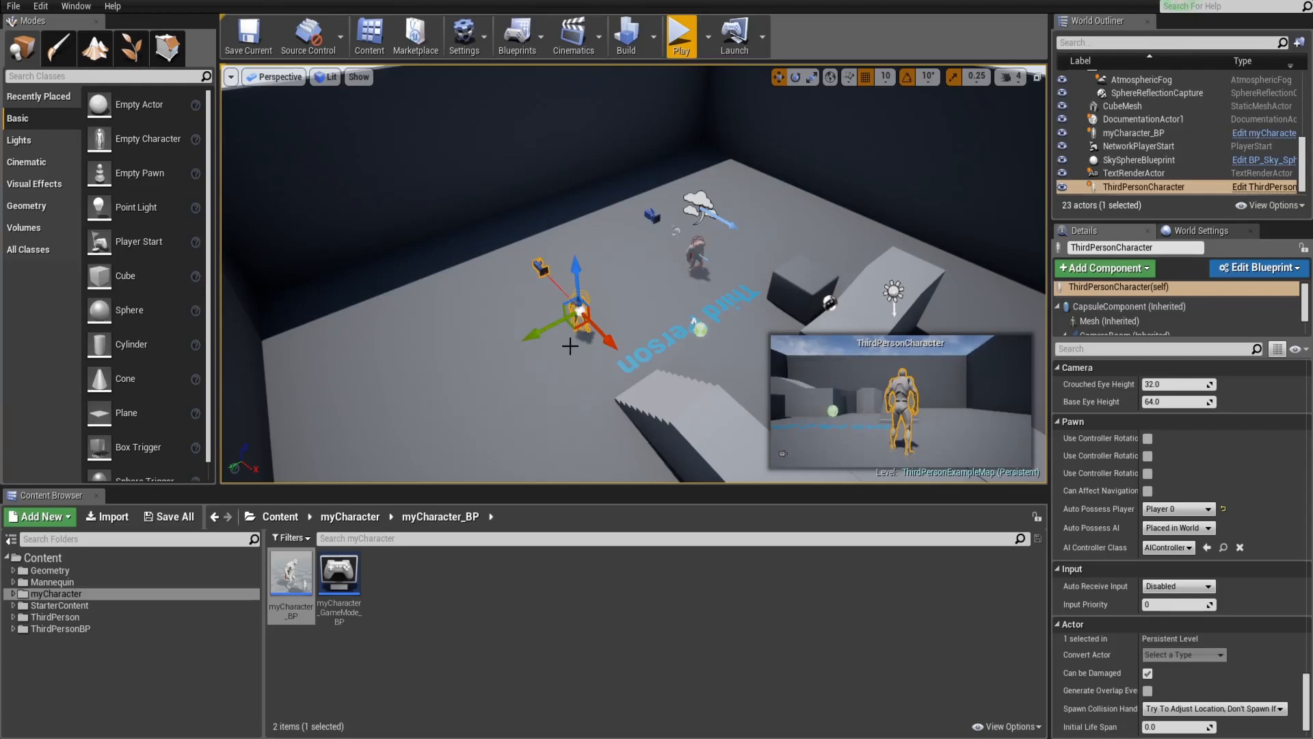
{"action": "key", "text": "Delete"}
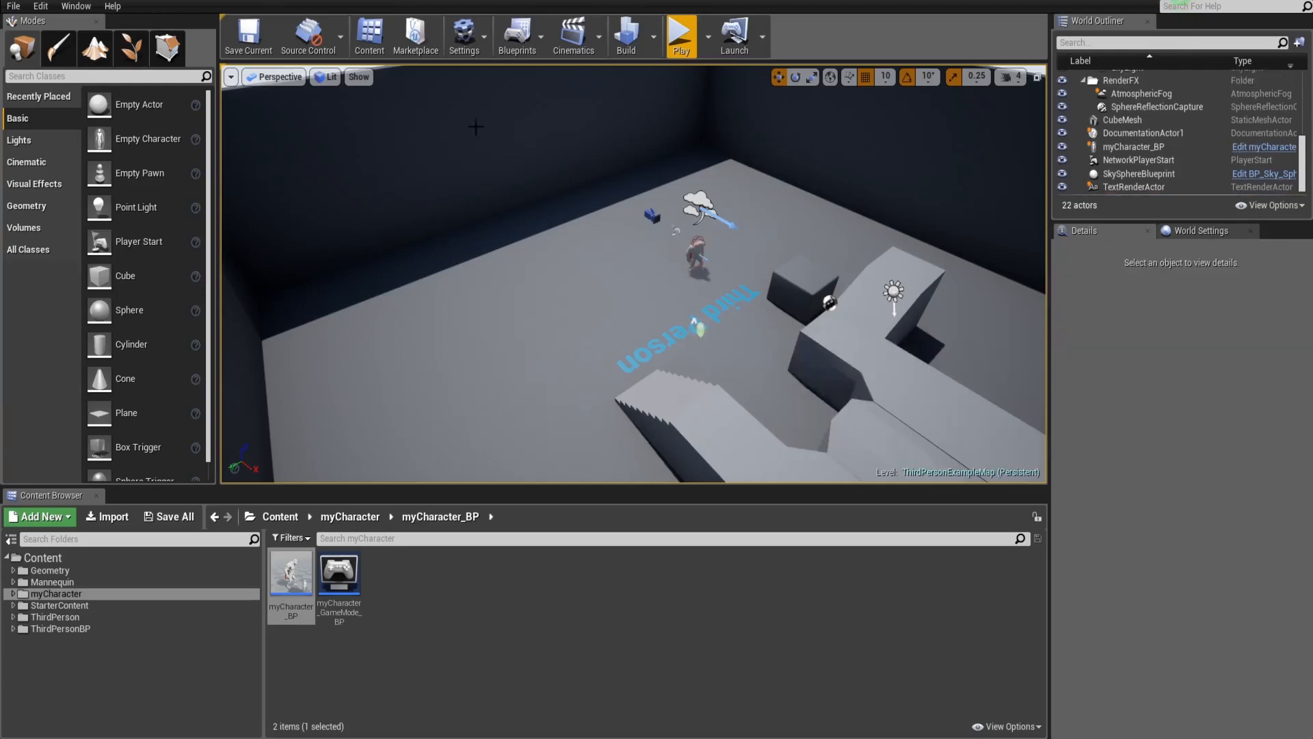
Step: Play the level without the mannequin, run the caped character forward past the floor text, stop the session and view the placed character
{"action": "left_click", "coordinate": [681, 37]}
{"action": "key", "text": "w"}
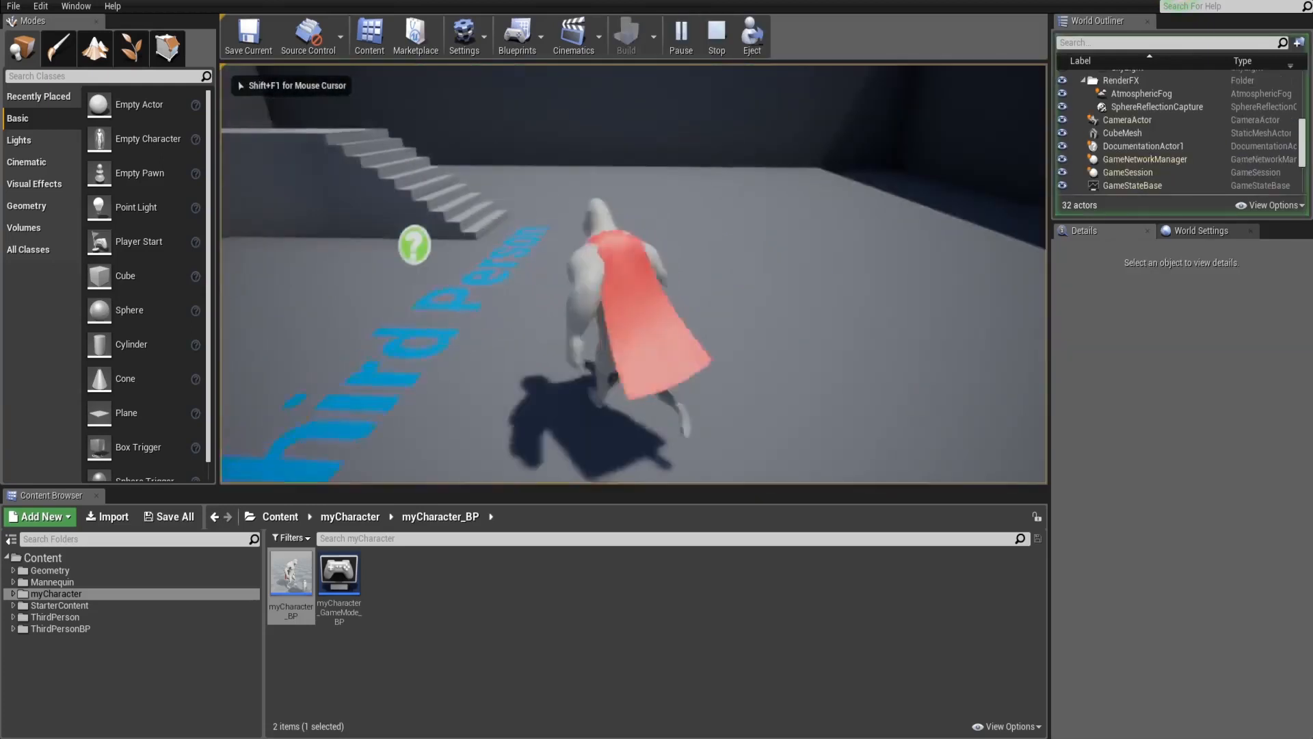
{"action": "key", "text": "Escape"}
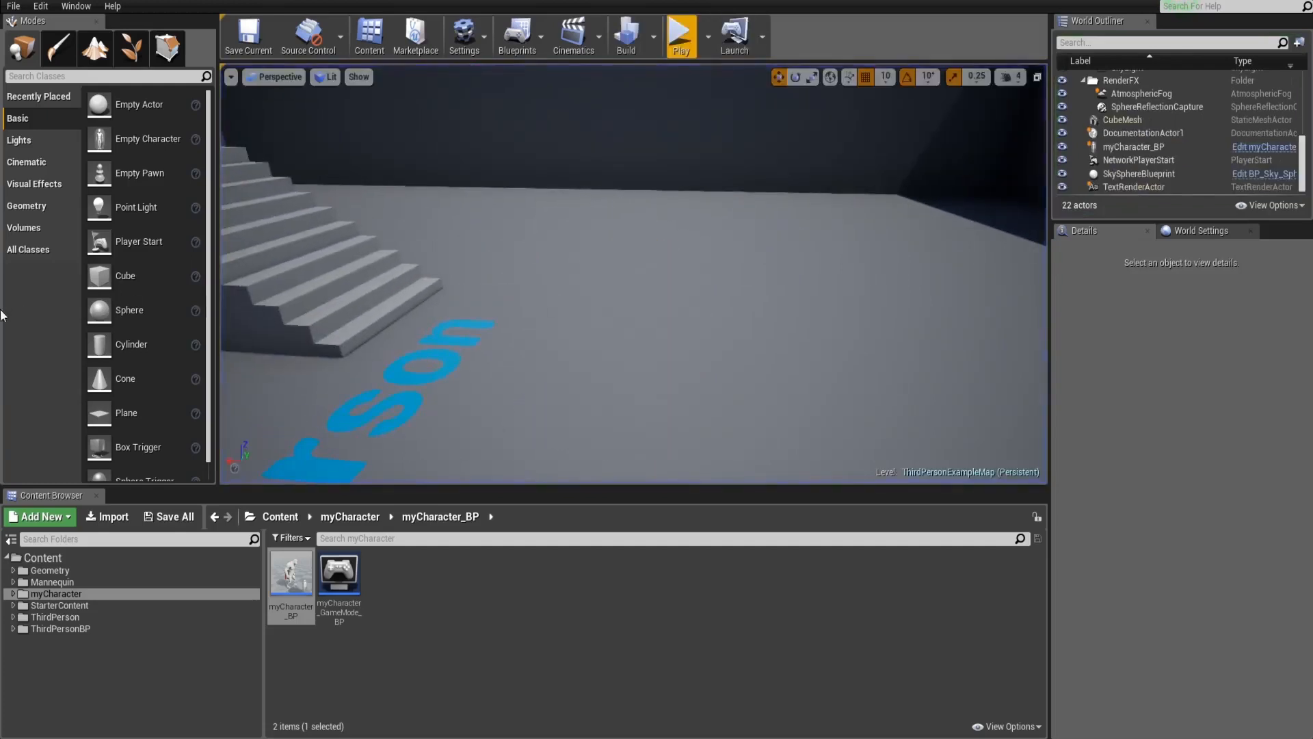
{"action": "right_click_drag", "start_coordinate": [477, 283], "coordinate": [270, 290]}
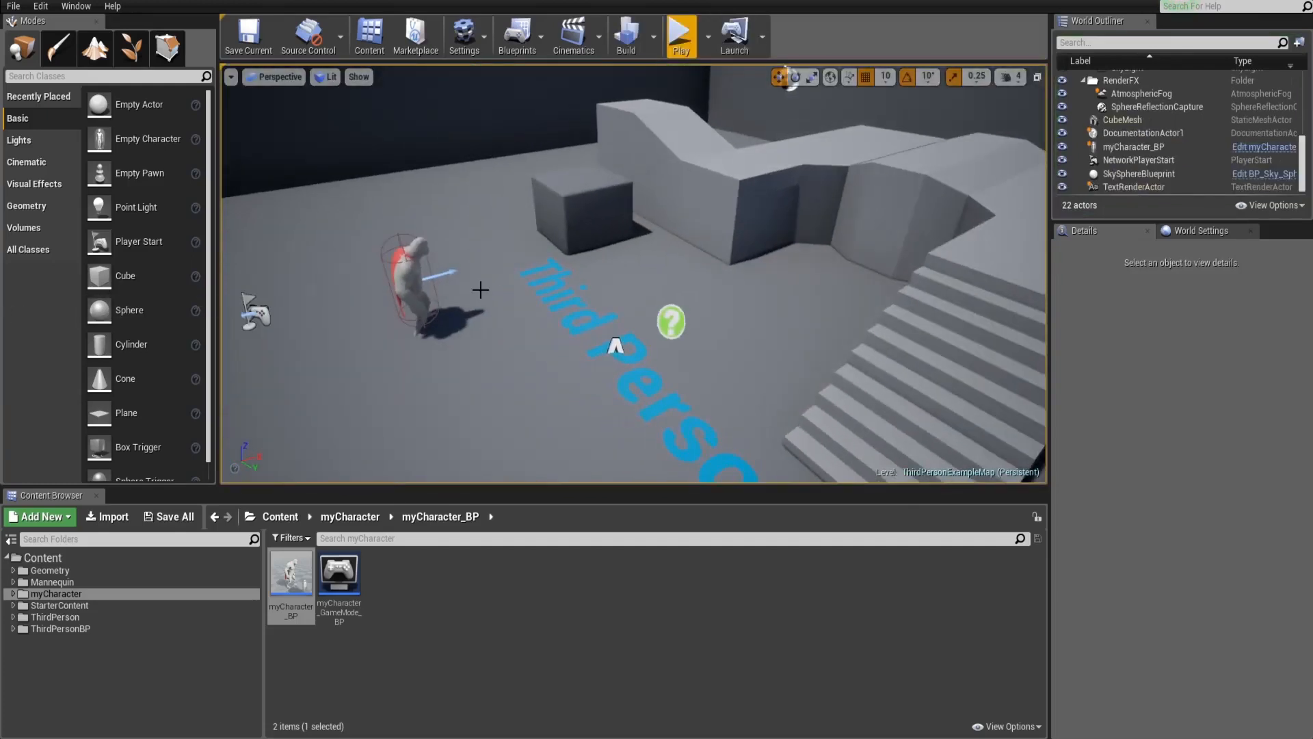